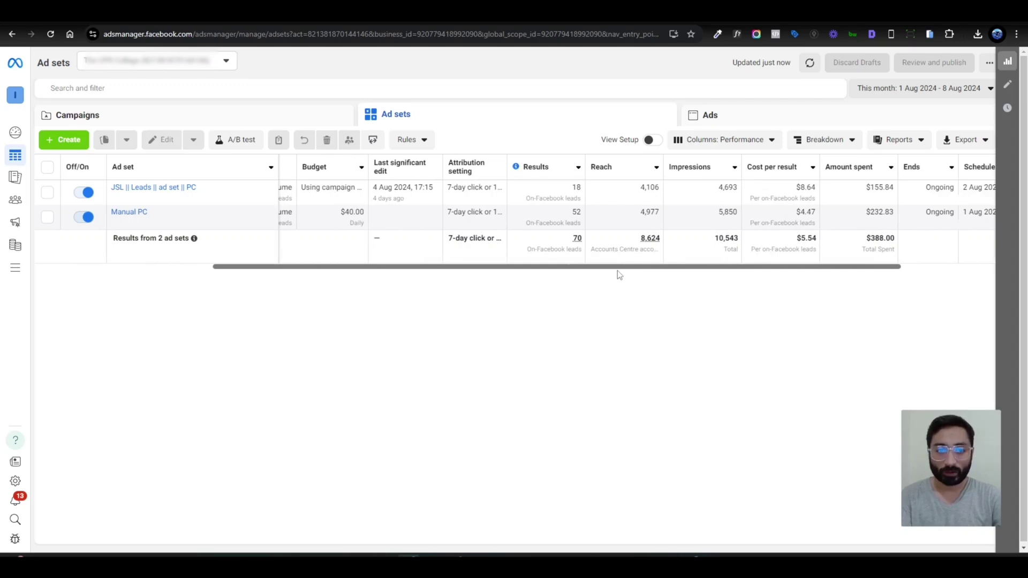
- Apply the custom column preset V1 to the ad sets table
left_click(725, 139)
left_click(712, 239)
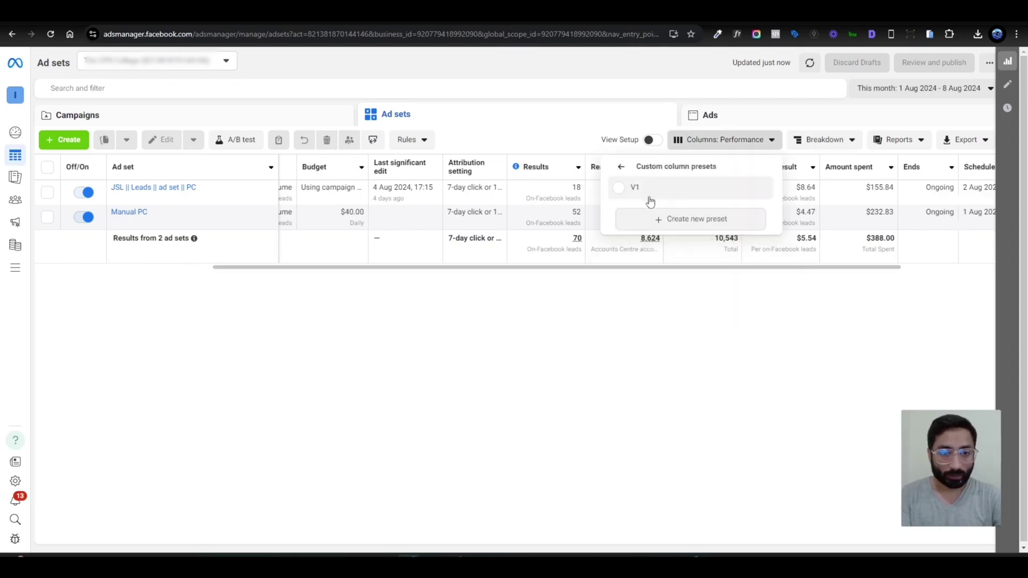
left_click(640, 198)
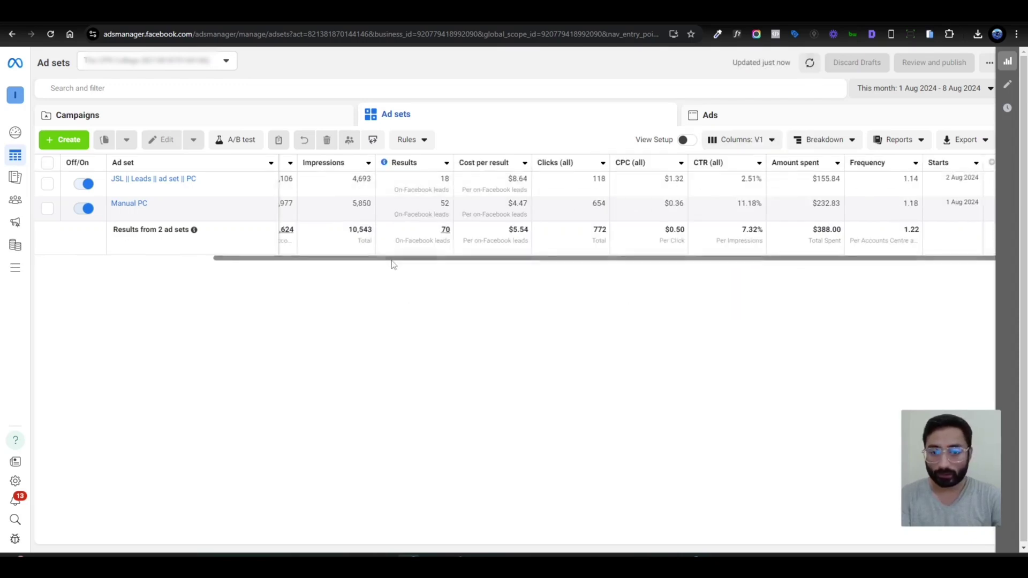
- Compare the results, cost, CPC and CTR columns of the two ad sets, highlighting the Manual PC ad set's CTR
left_click_drag(390, 262, 81, 277)
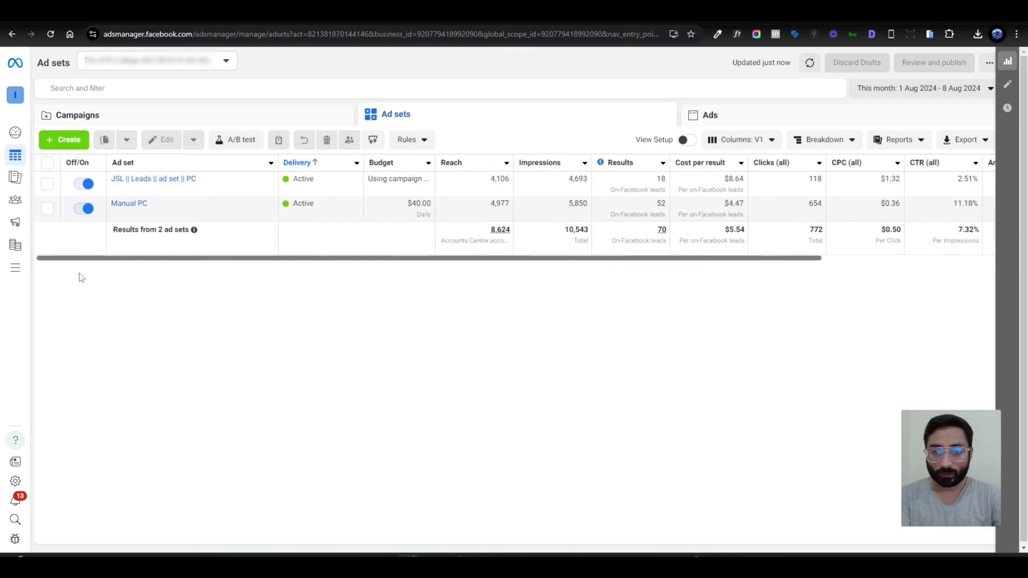
left_click_drag(360, 262, 822, 266)
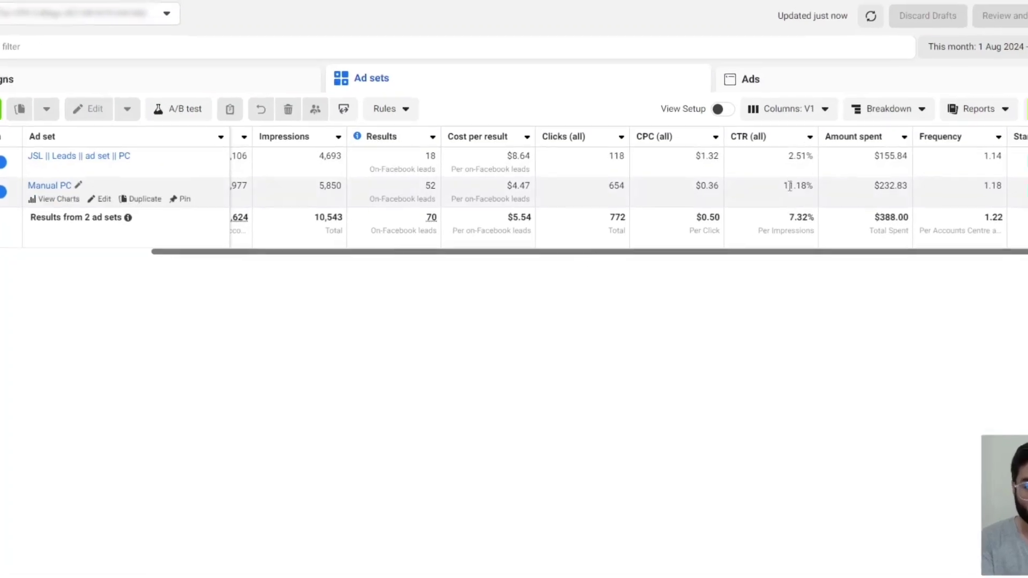
double_click(790, 185)
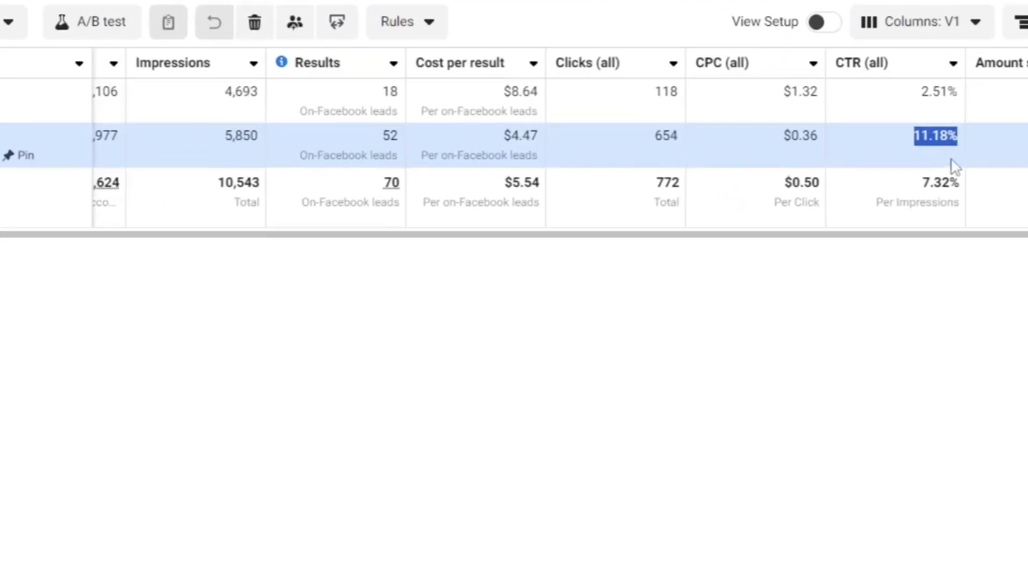
left_click(923, 150)
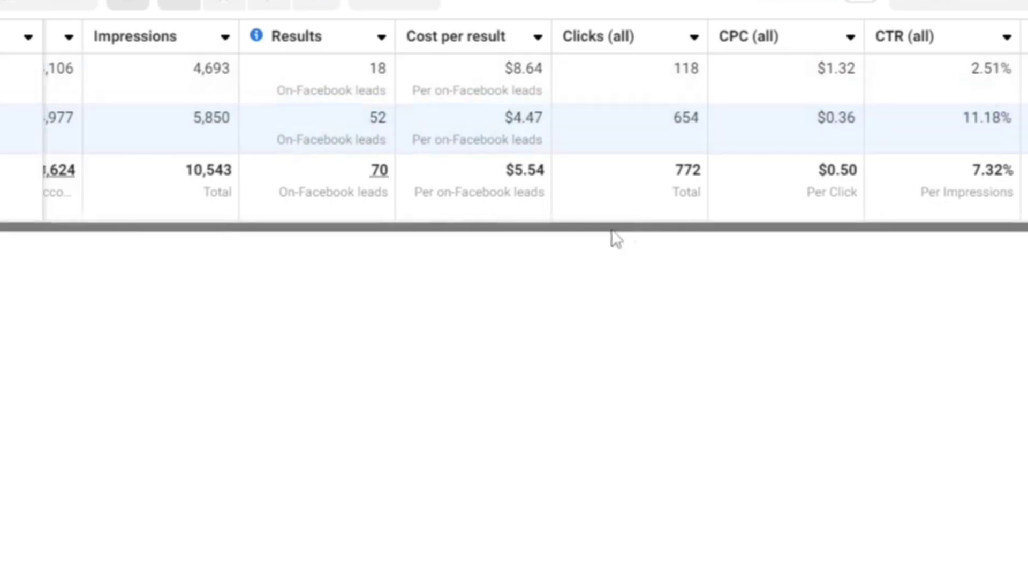
left_click_drag(614, 229, 386, 230)
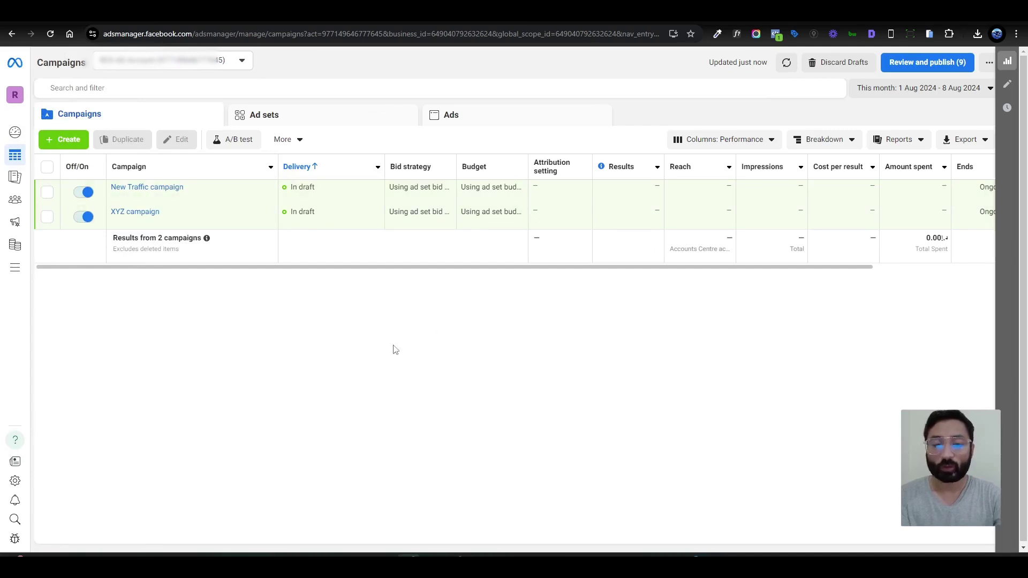
- Create a new Auction campaign with the Leads objective, using the manual leads campaign setup
left_click(57, 139)
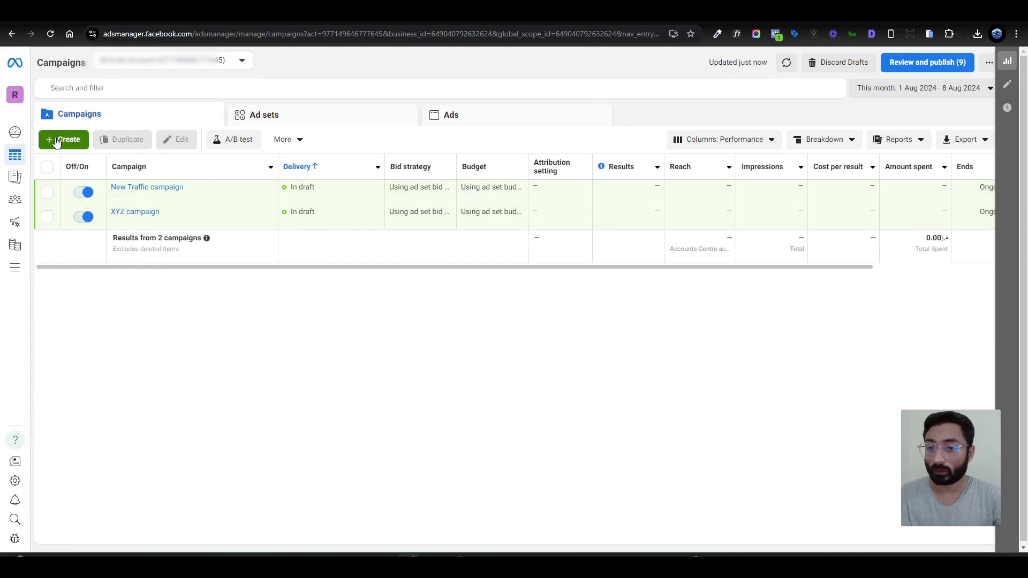
left_click(462, 303)
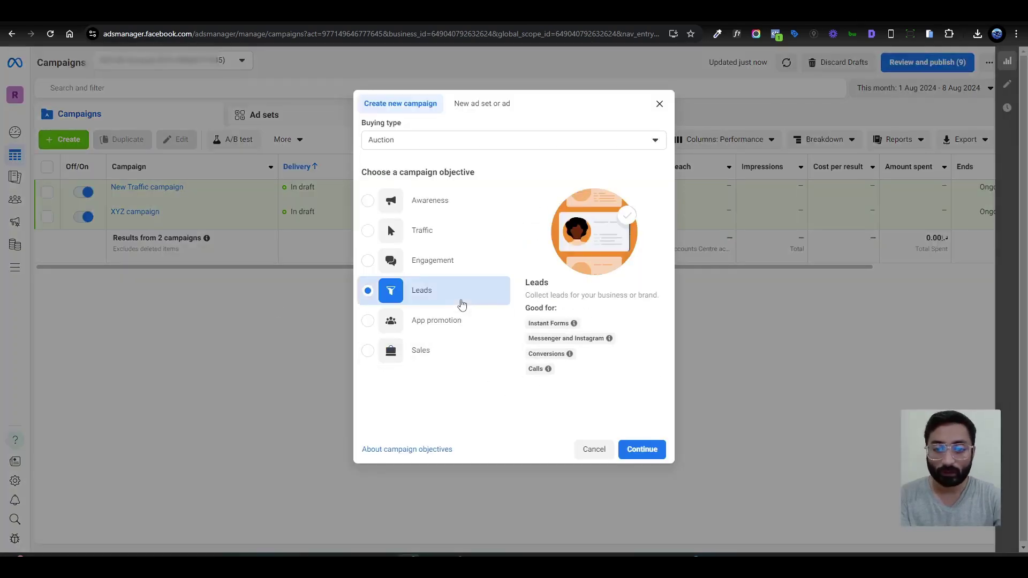
mouse_move(569, 359)
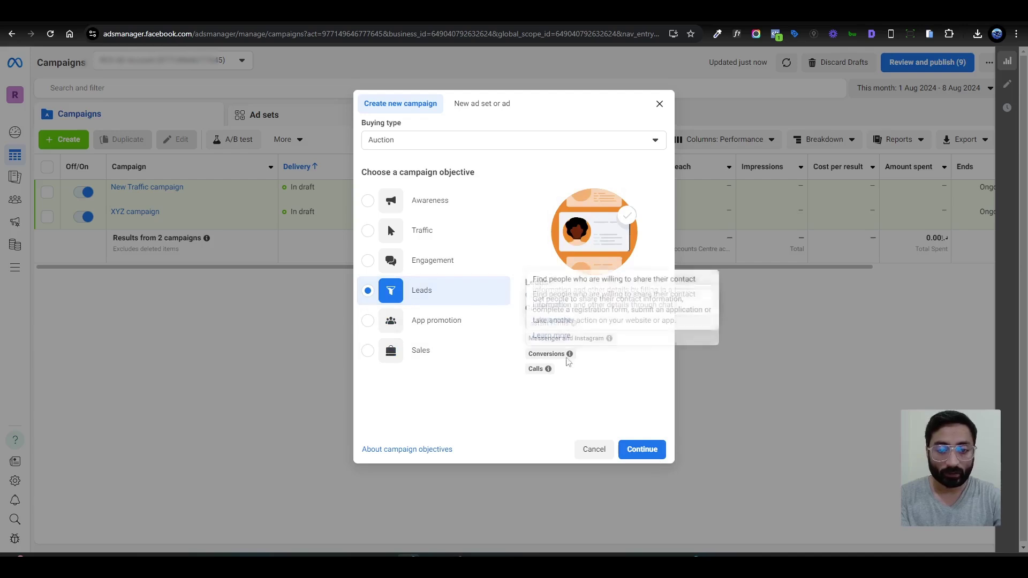
left_click(647, 453)
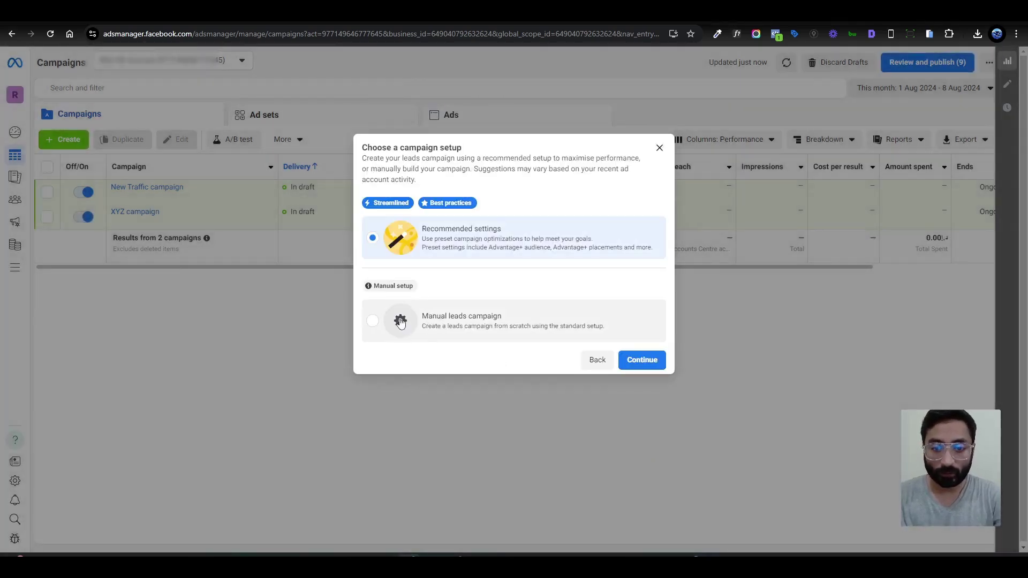
left_click(480, 321)
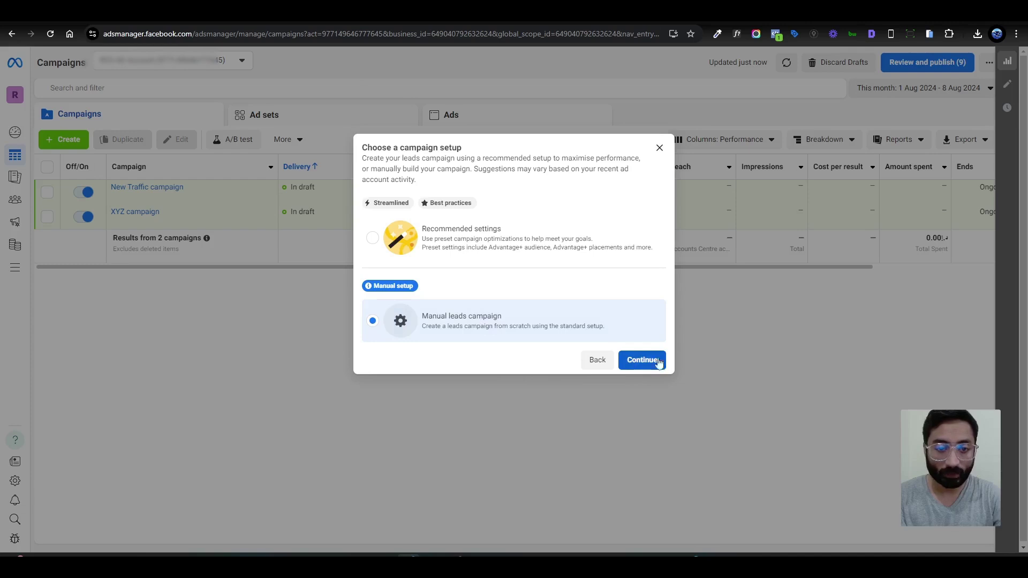
left_click(642, 360)
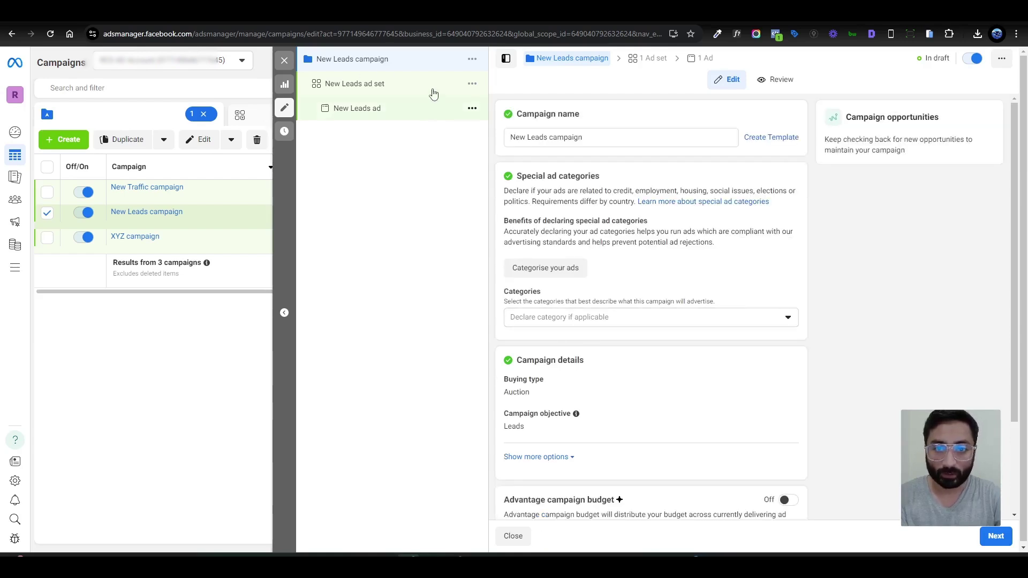
- Review the available special ad categories and the budget options of the New Leads campaign without declaring a category
scroll(756, 290, "down", 2)
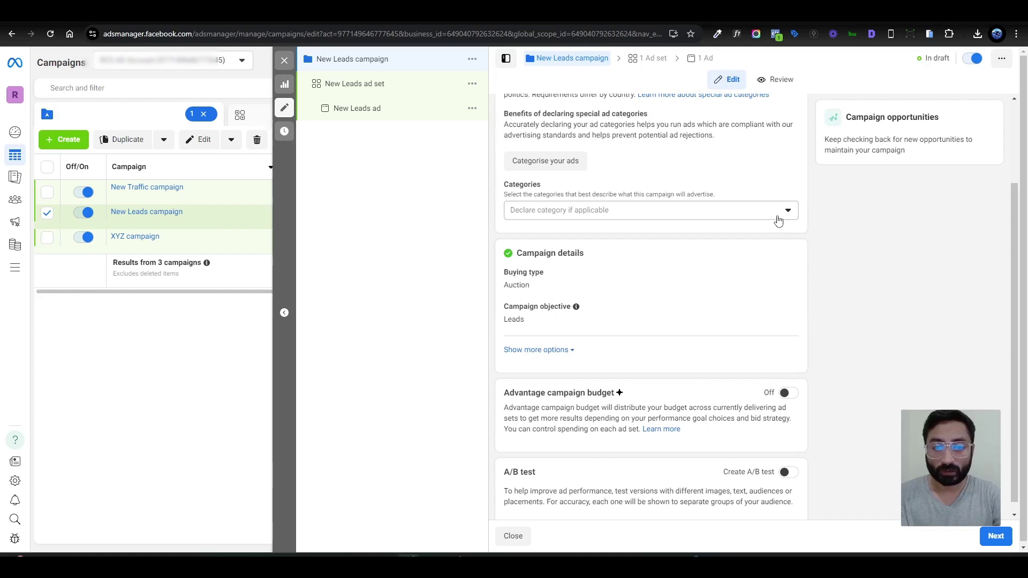
left_click(778, 214)
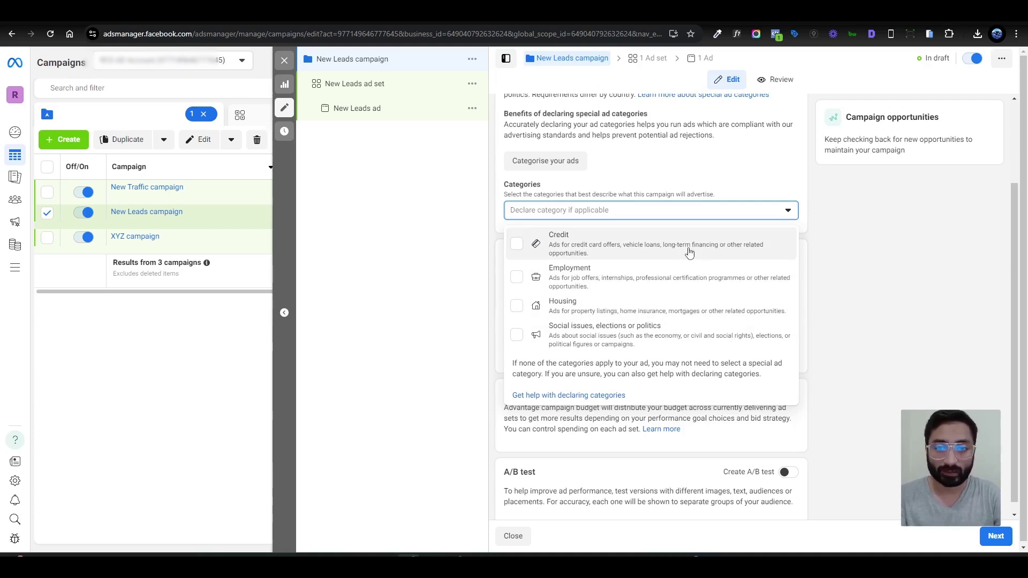
left_click(848, 256)
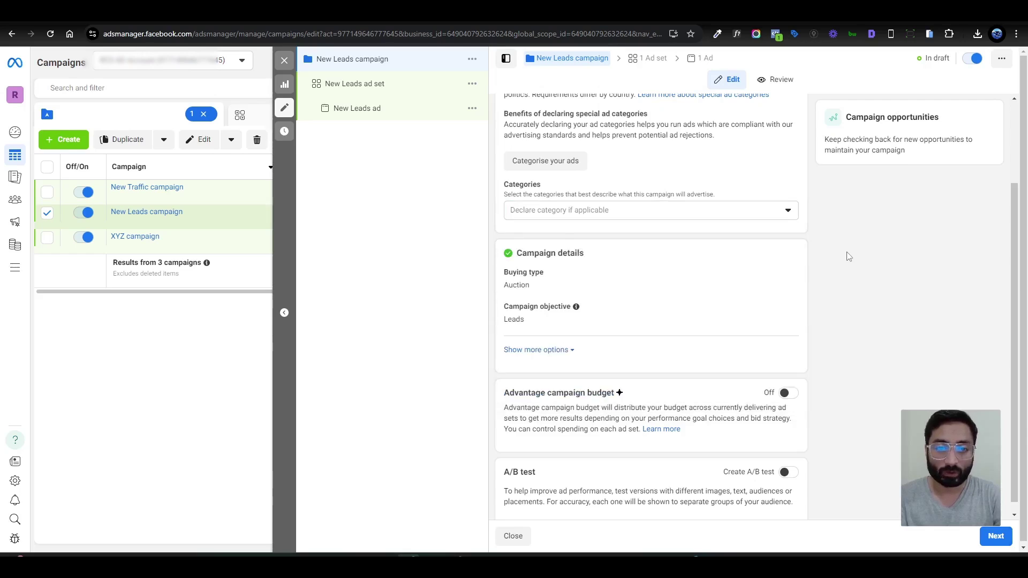
left_click(729, 216)
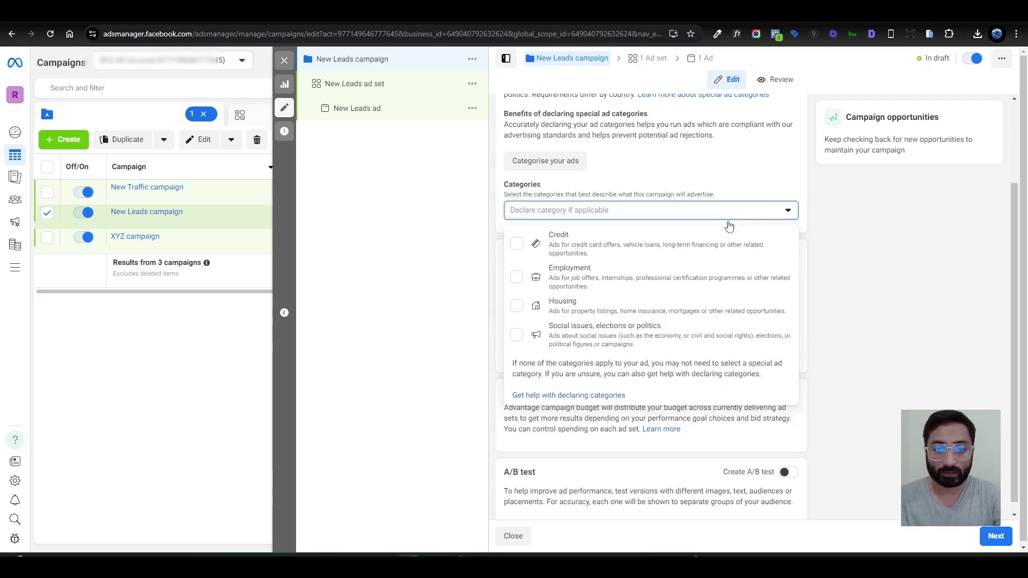
left_click(855, 234)
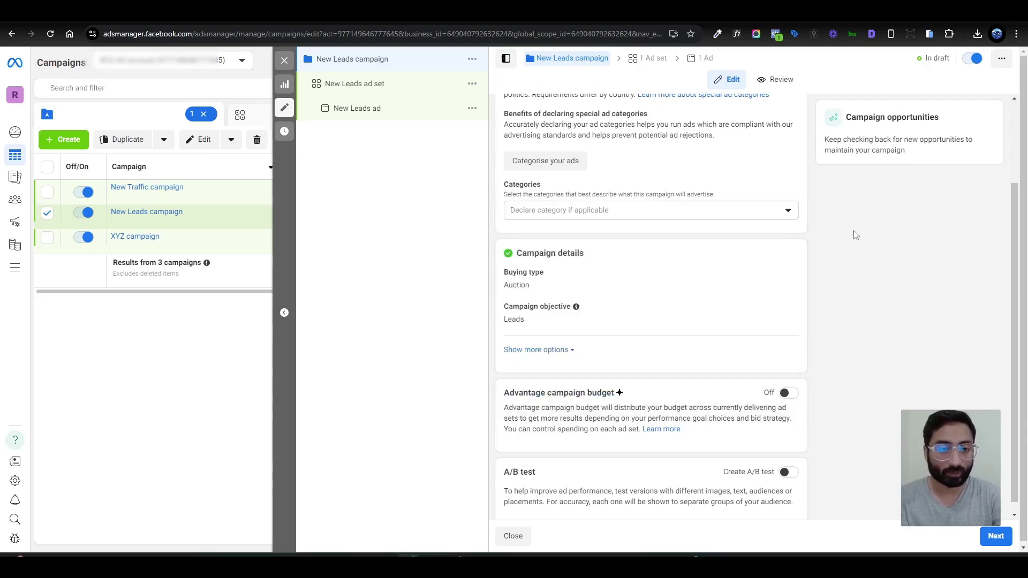
scroll(742, 268, "down", 1)
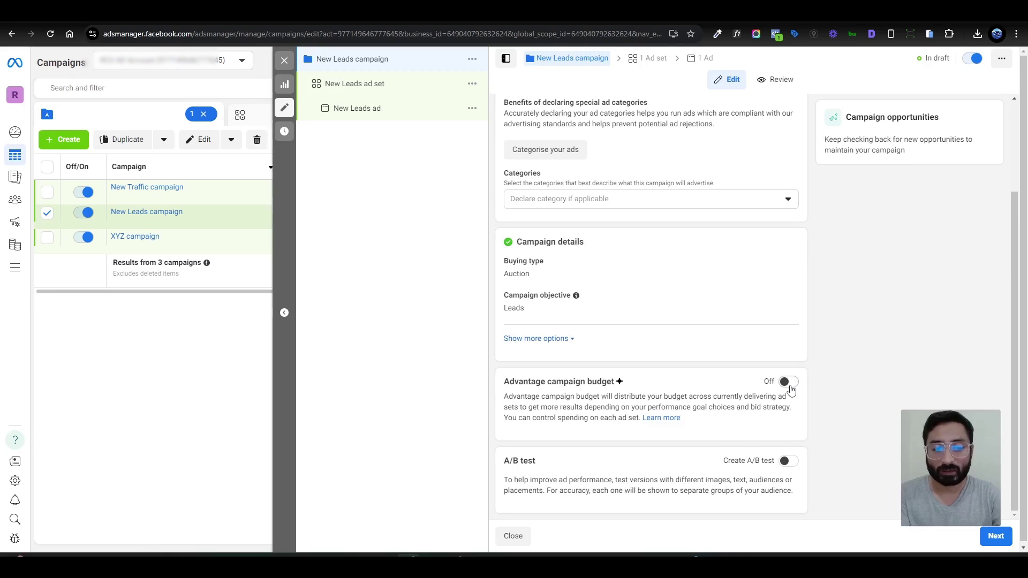
- Examine the conversion, dynamic creative and daily budget settings of the New Leads ad set
left_click(396, 84)
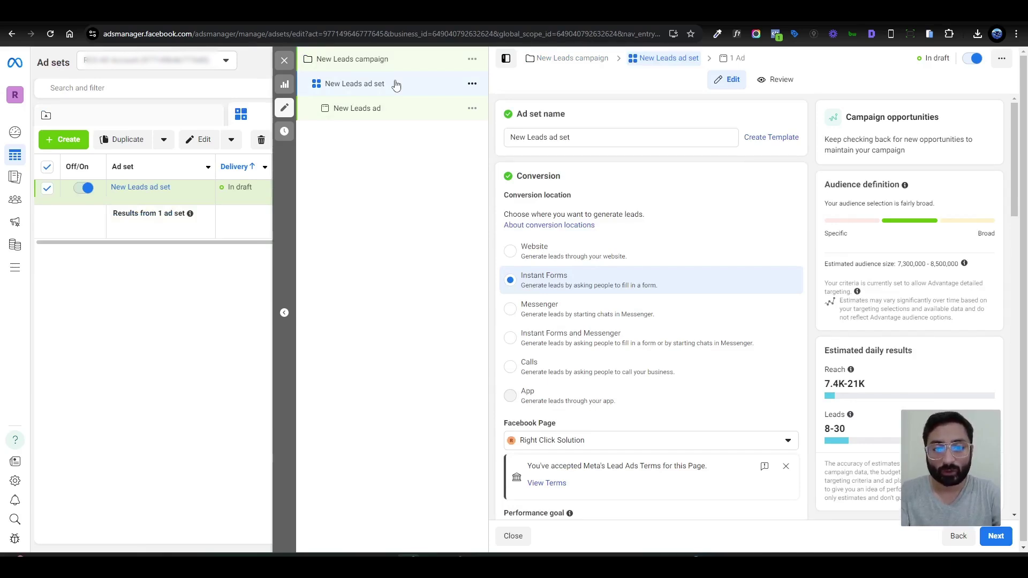
scroll(777, 364, "down", 5)
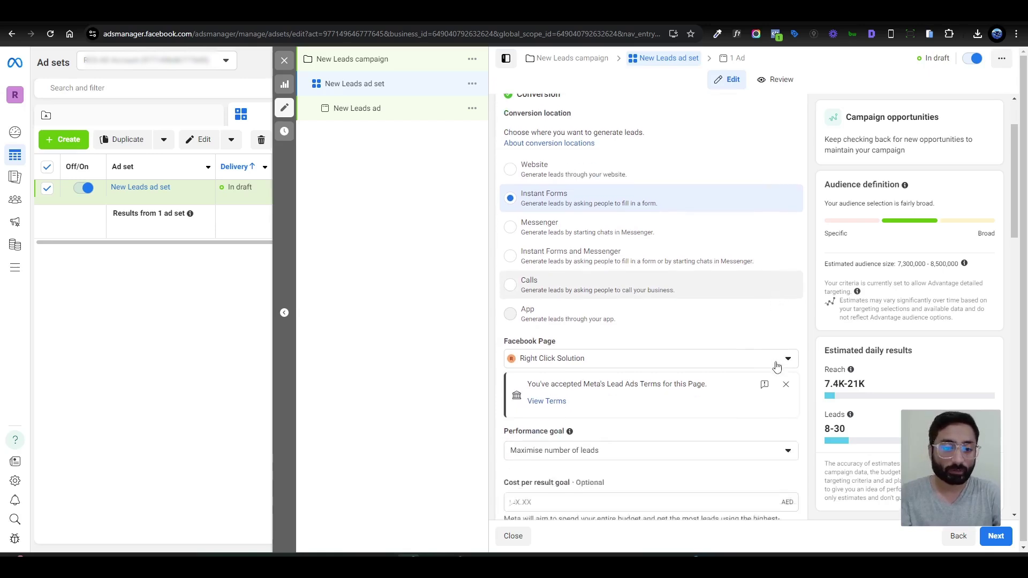
scroll(776, 367, "down", 1)
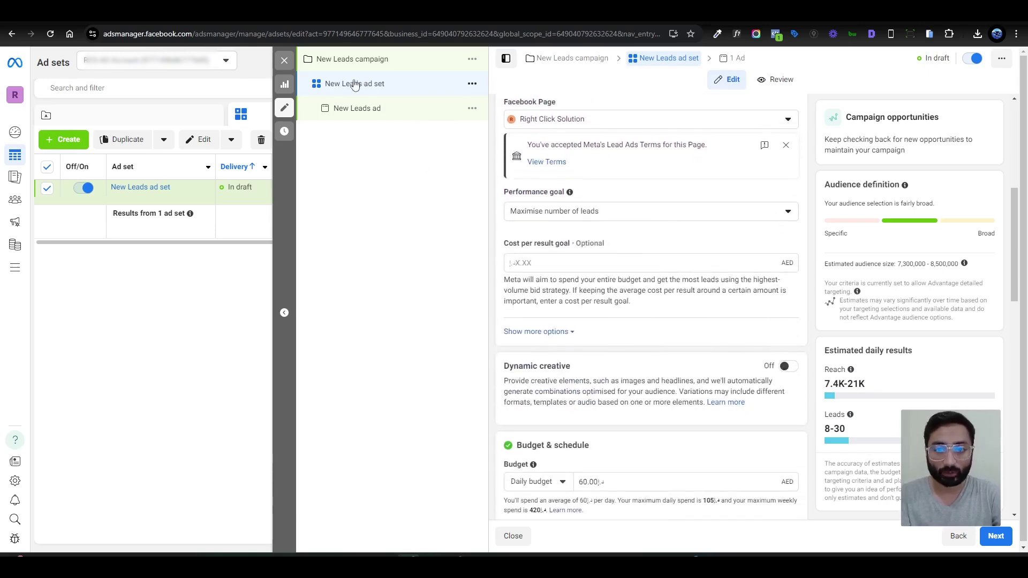
scroll(735, 323, "down", 3)
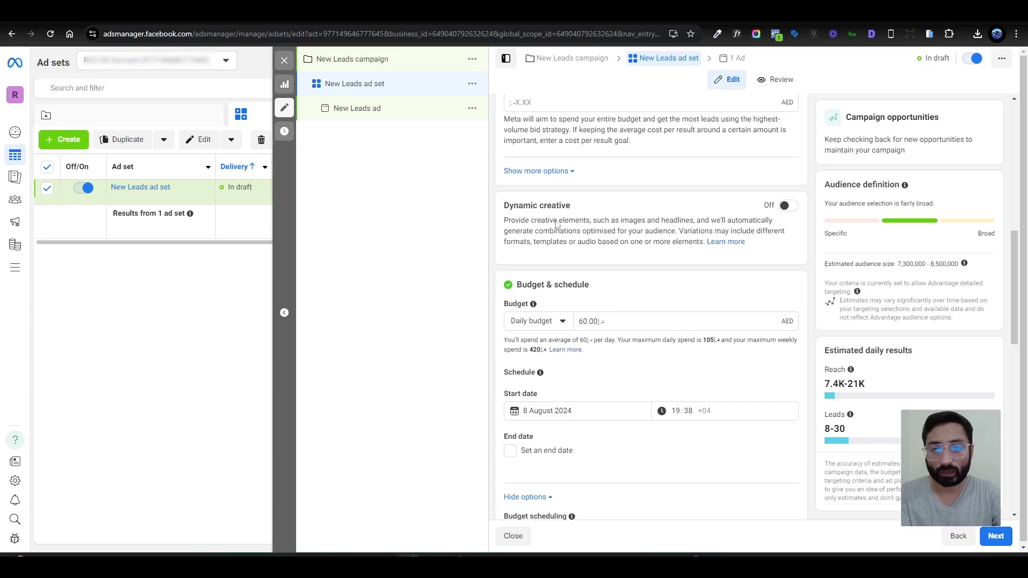
- Turn on Advantage campaign budget for the New Leads campaign
left_click(404, 63)
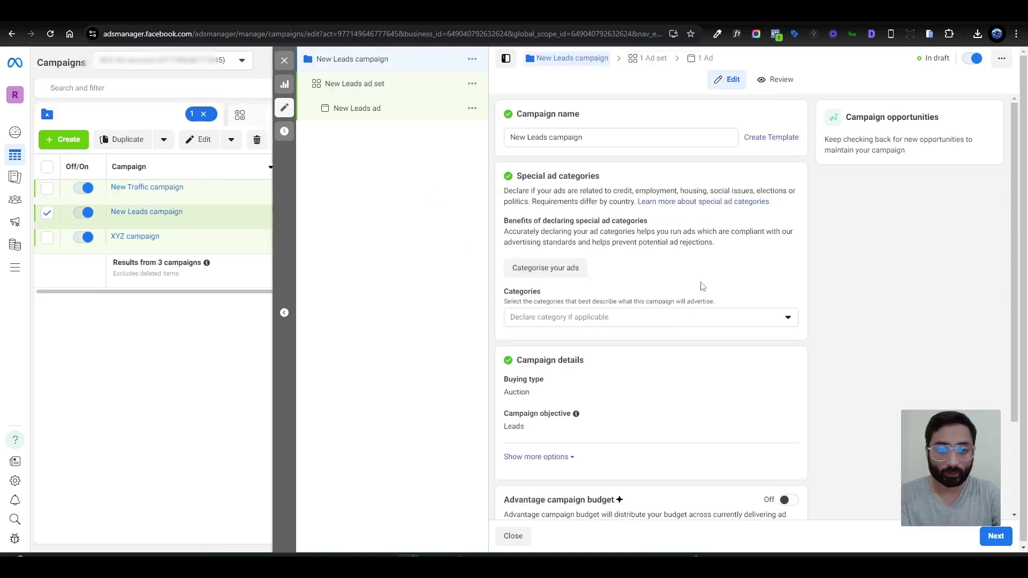
scroll(748, 378, "down", 2)
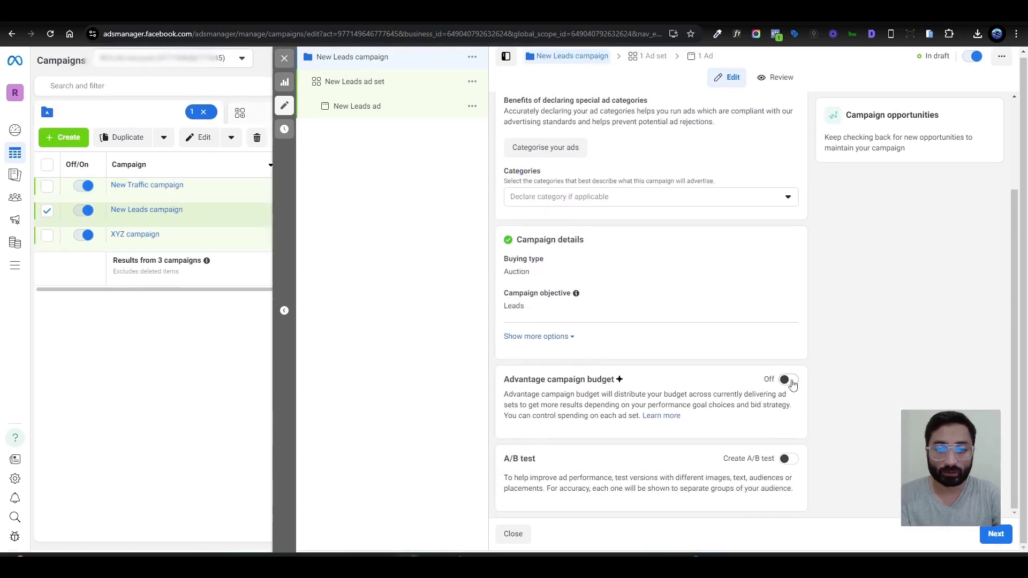
left_click(788, 380)
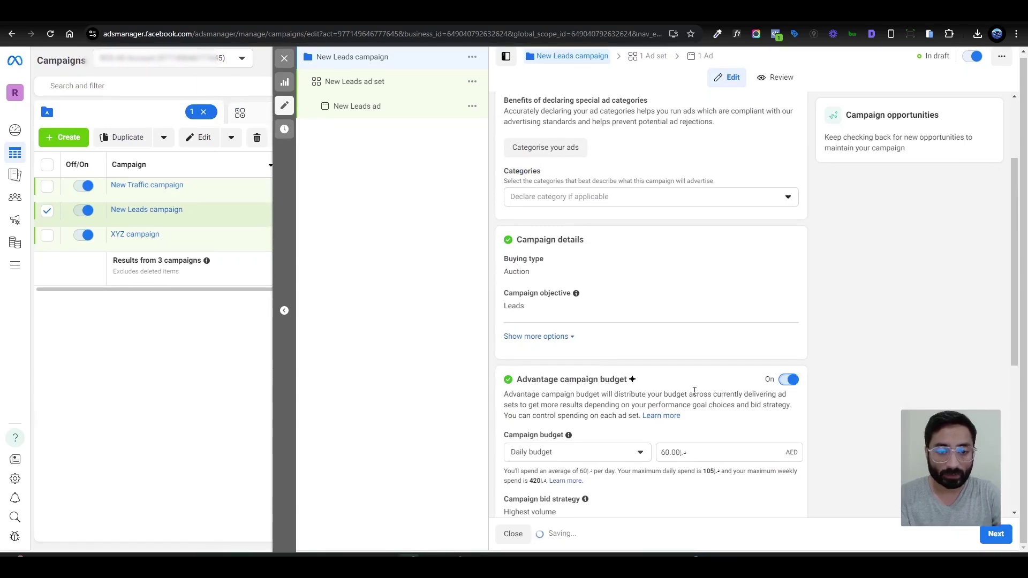
scroll(658, 343, "down", 3)
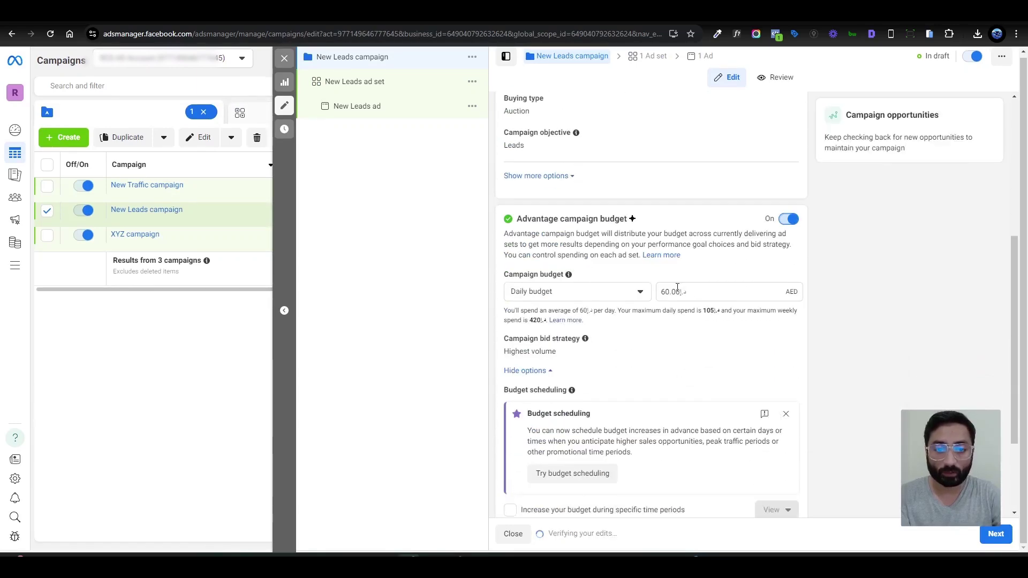
- Check the New Leads ad set's budget and schedule section against the campaign-level budget settings
left_click(350, 83)
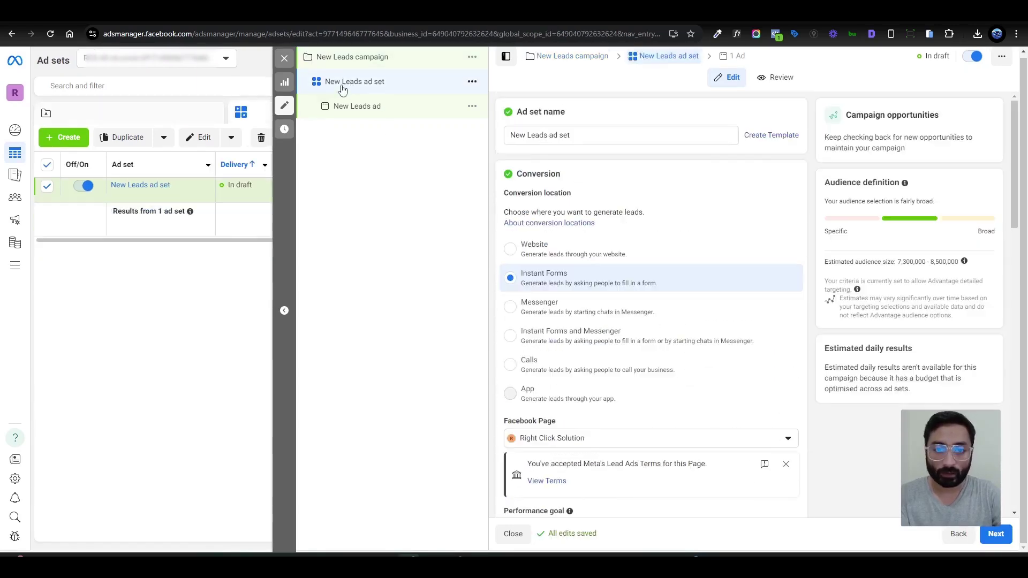
scroll(750, 371, "down", 10)
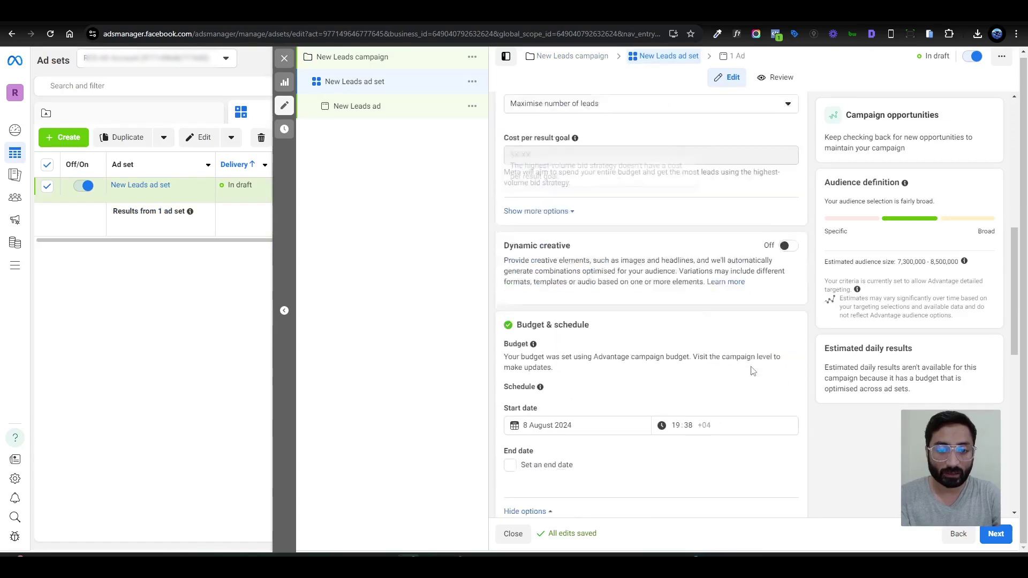
scroll(752, 371, "down", 2)
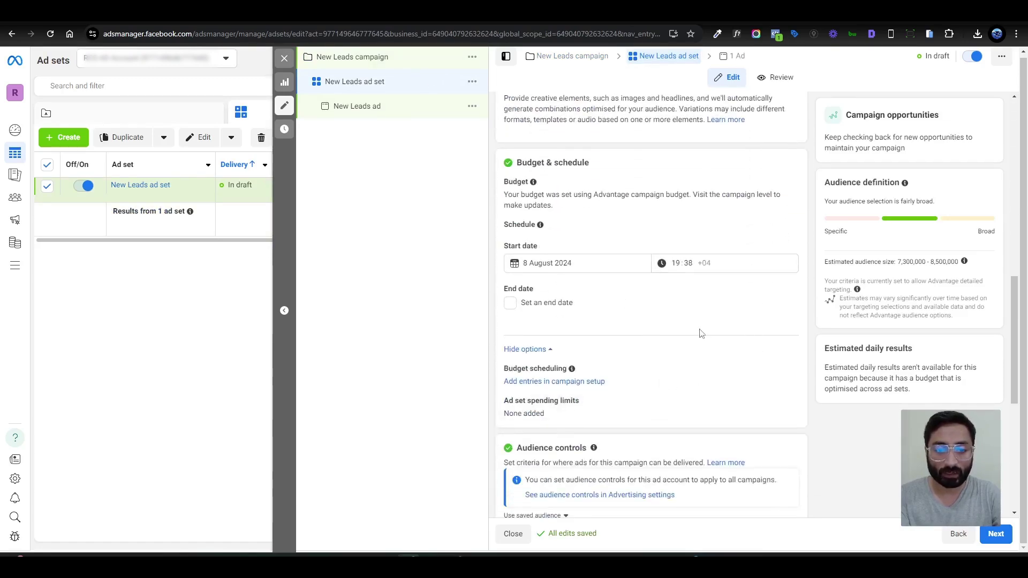
left_click(367, 60)
scroll(699, 348, "down", 4)
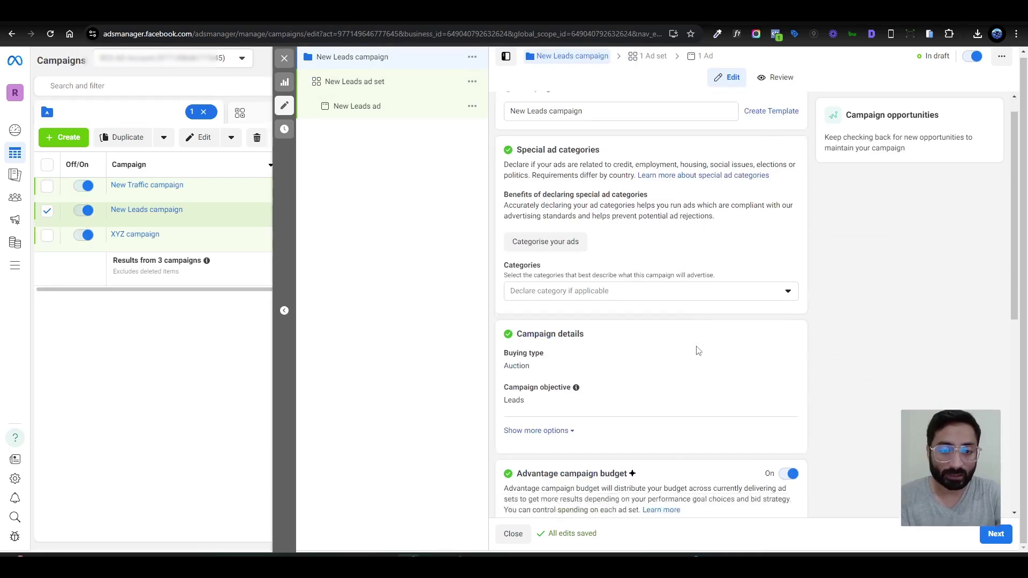
scroll(699, 354, "down", 2)
- Set the New Leads ad set's conversion location to Instant Forms and Messenger
left_click(358, 84)
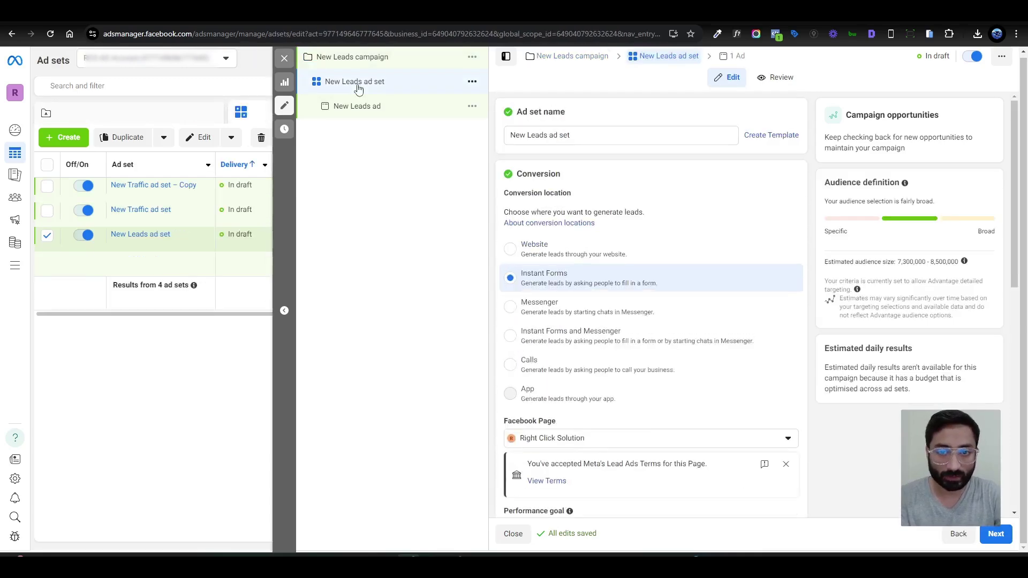
scroll(745, 270, "down", 3)
scroll(755, 268, "up", 2)
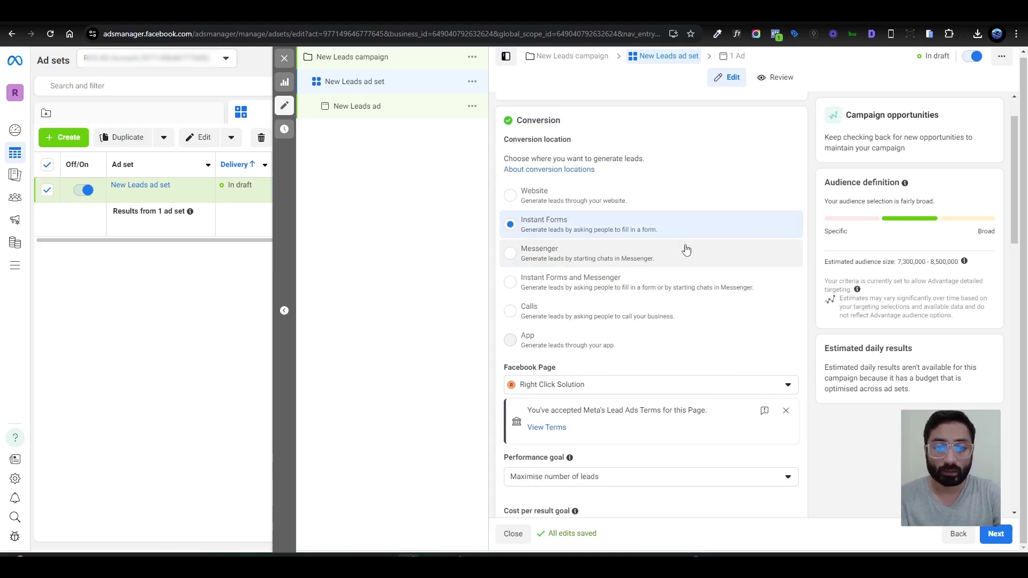
left_click(643, 283)
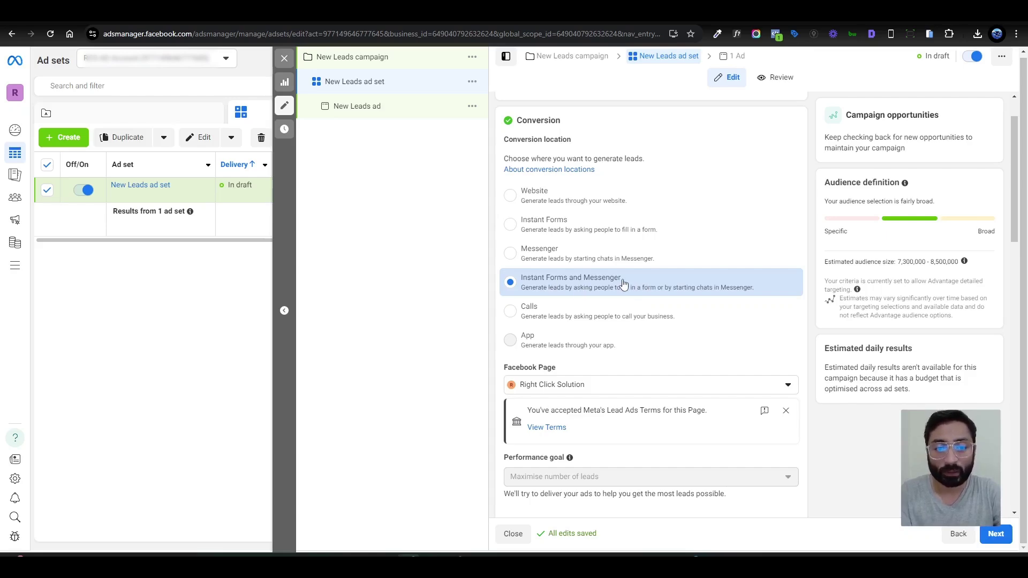
scroll(624, 284, "down", 7)
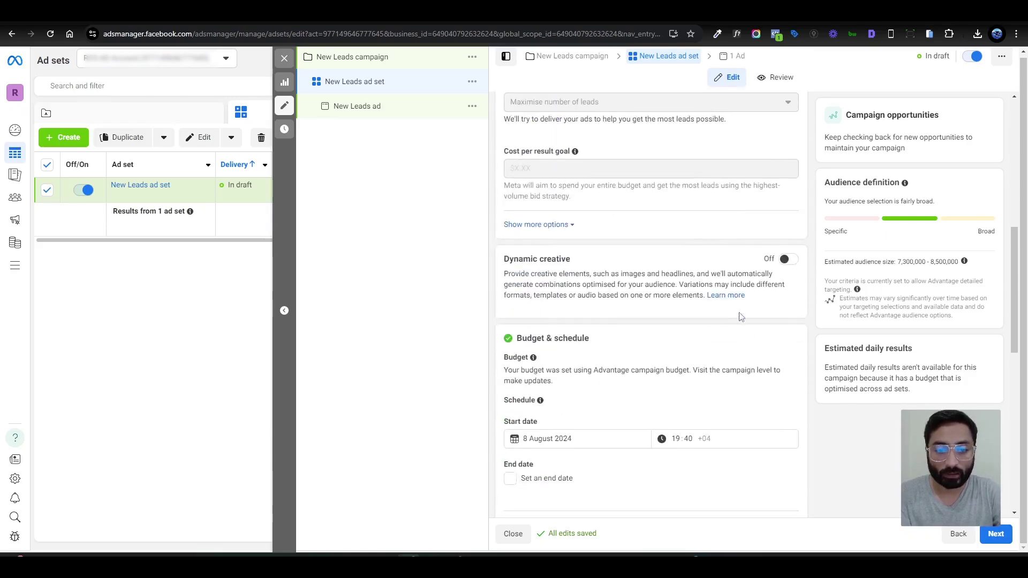
- Review the New Leads ad set's schedule, audience controls, Advantage+ audience and placements settings
scroll(741, 317, "down", 9)
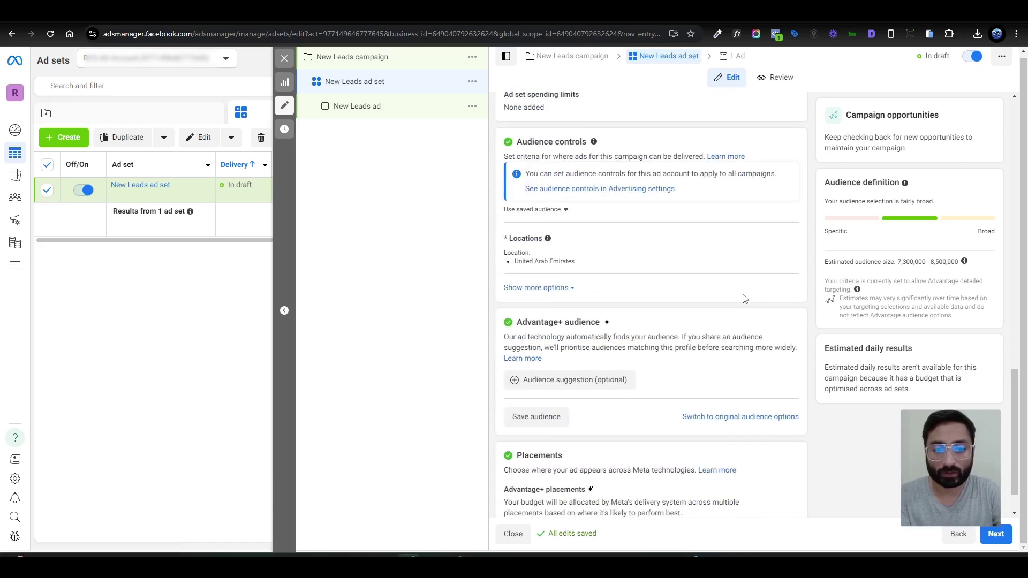
scroll(689, 261, "down", 1)
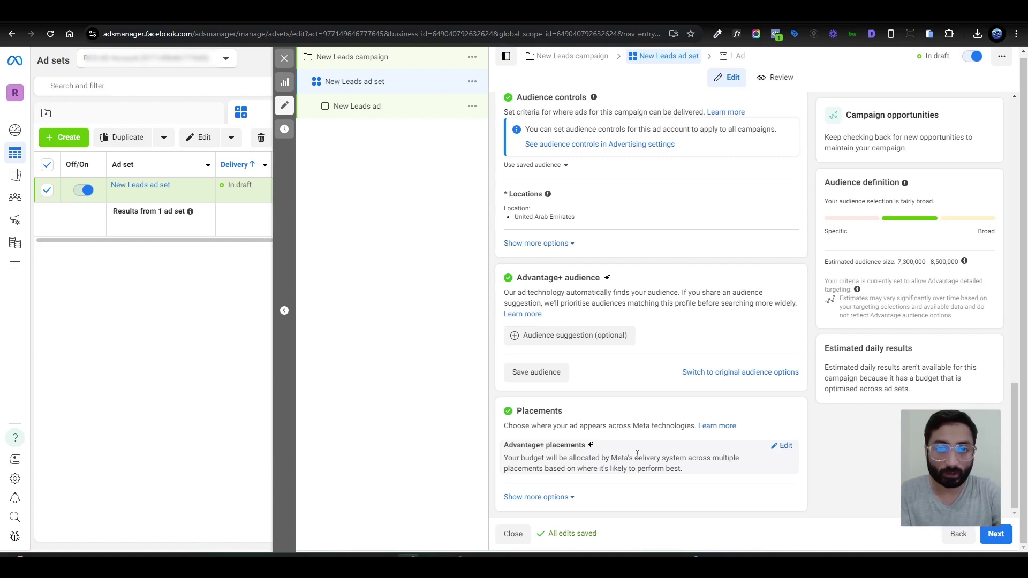
- Start a new form for the New Leads ad in its Instant Forms and Messenger section
left_click(393, 118)
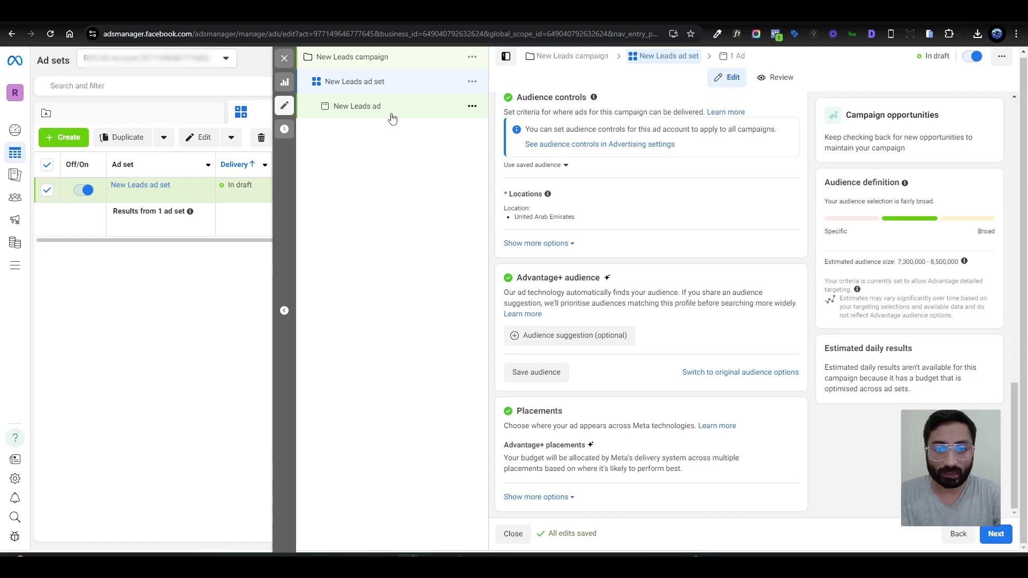
scroll(712, 259, "down", 1)
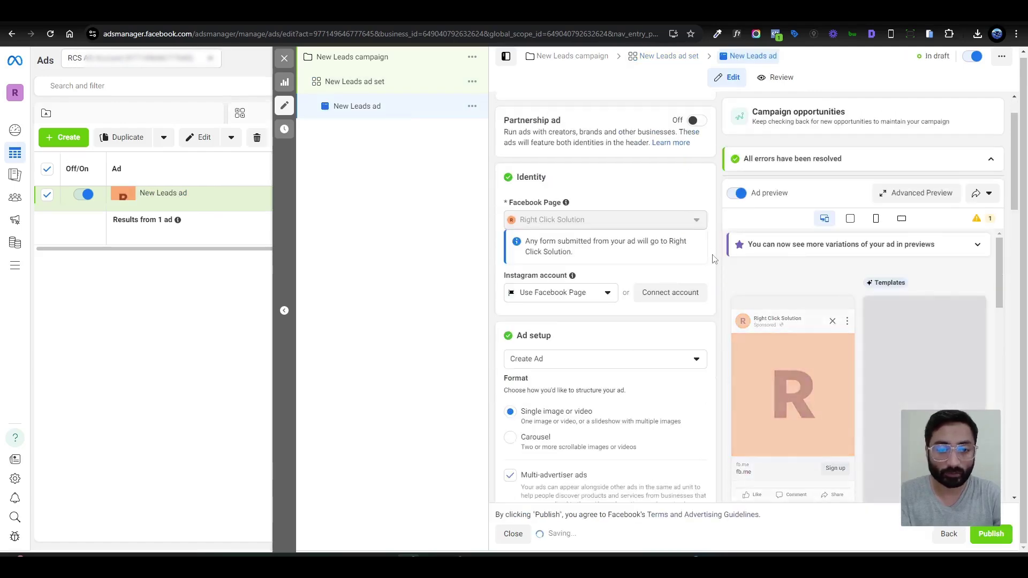
scroll(714, 262, "down", 2)
scroll(583, 333, "down", 5)
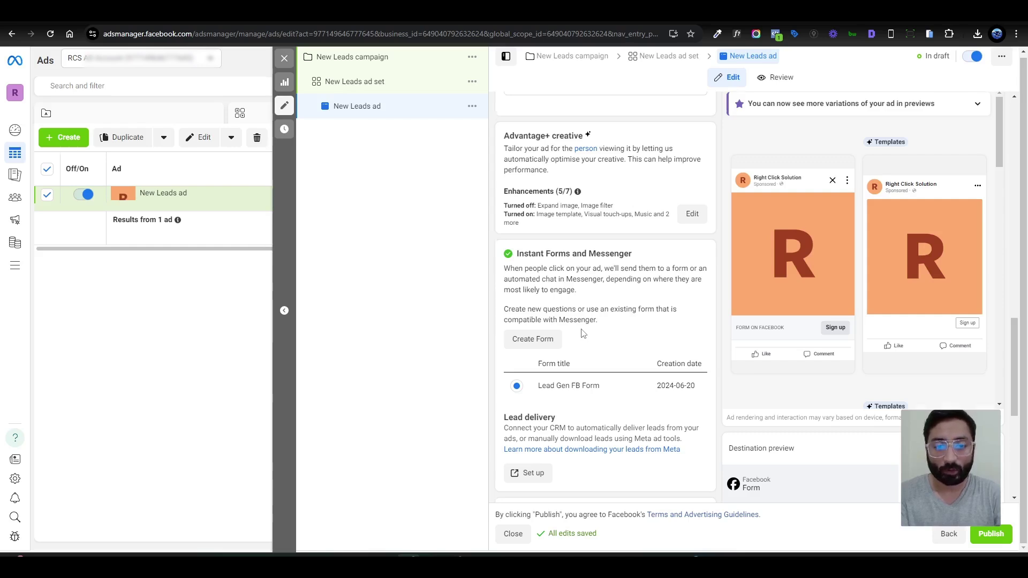
scroll(583, 333, "down", 2)
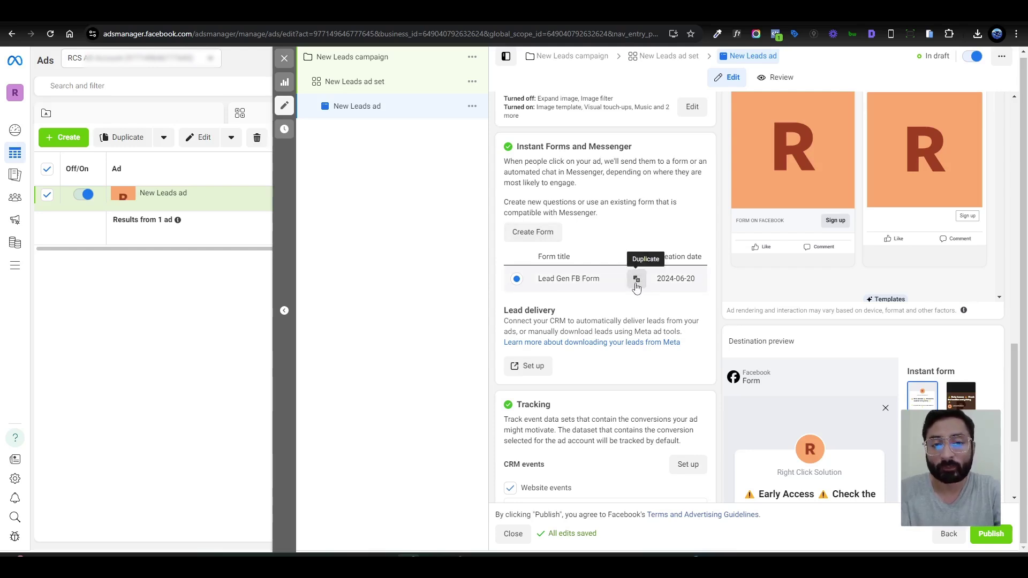
left_click(536, 234)
- Name the new lead form "test name"
left_click(308, 170)
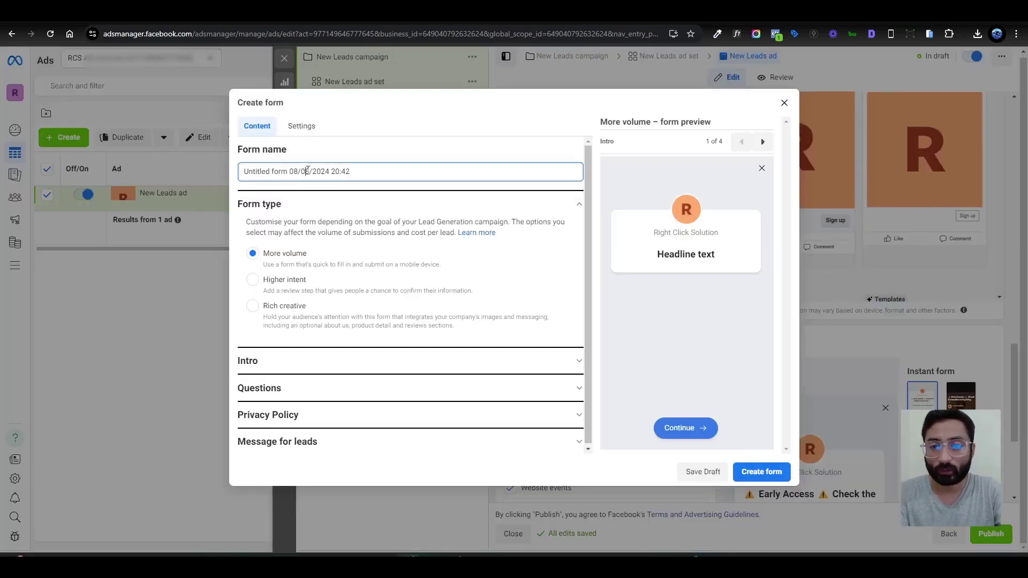
key("ctrl+a")
type("test")
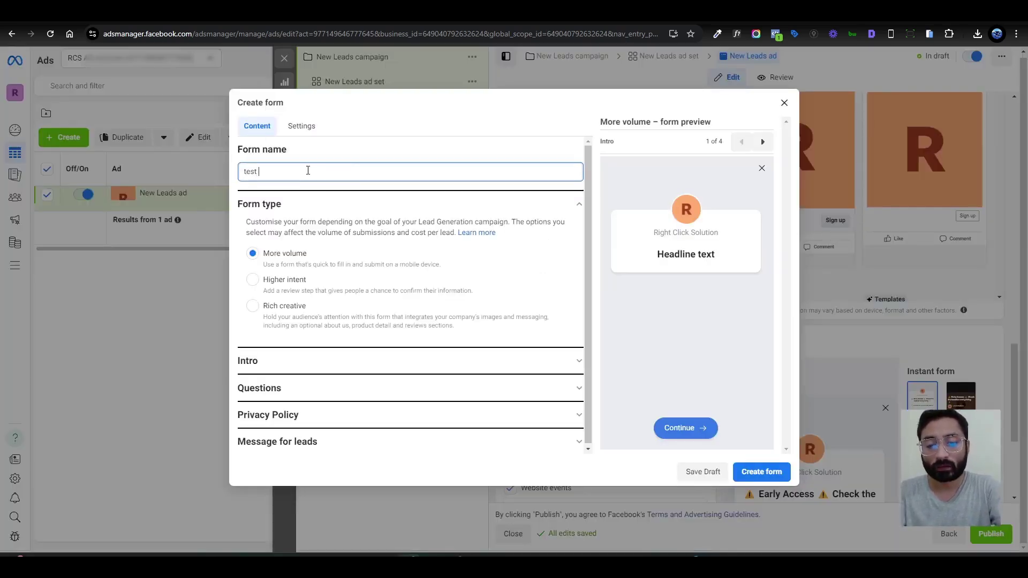
type(" name")
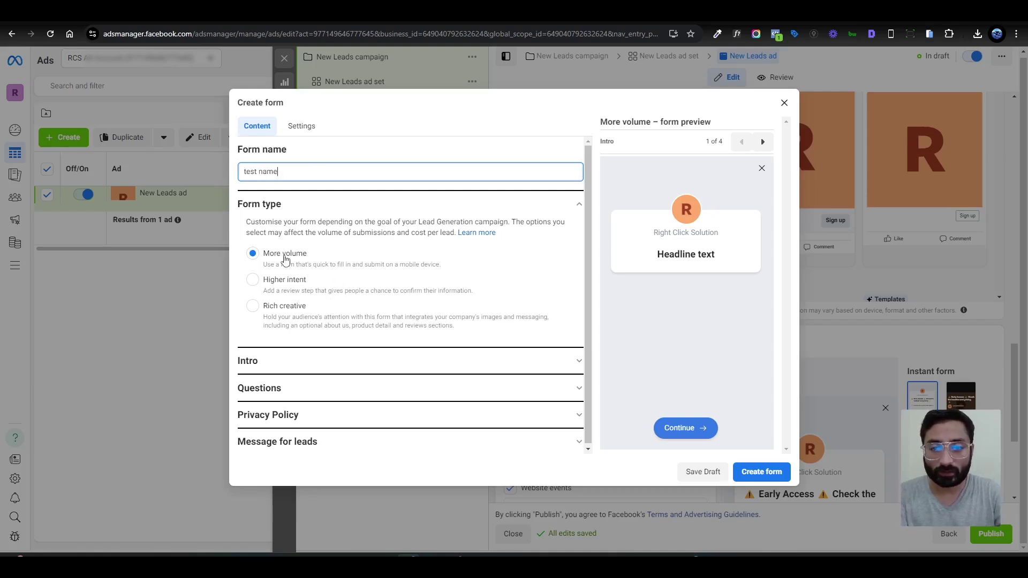
- Examine the background image and greeting headline and description options in the form's Intro section
left_click(448, 361)
scroll(403, 296, "down", 2)
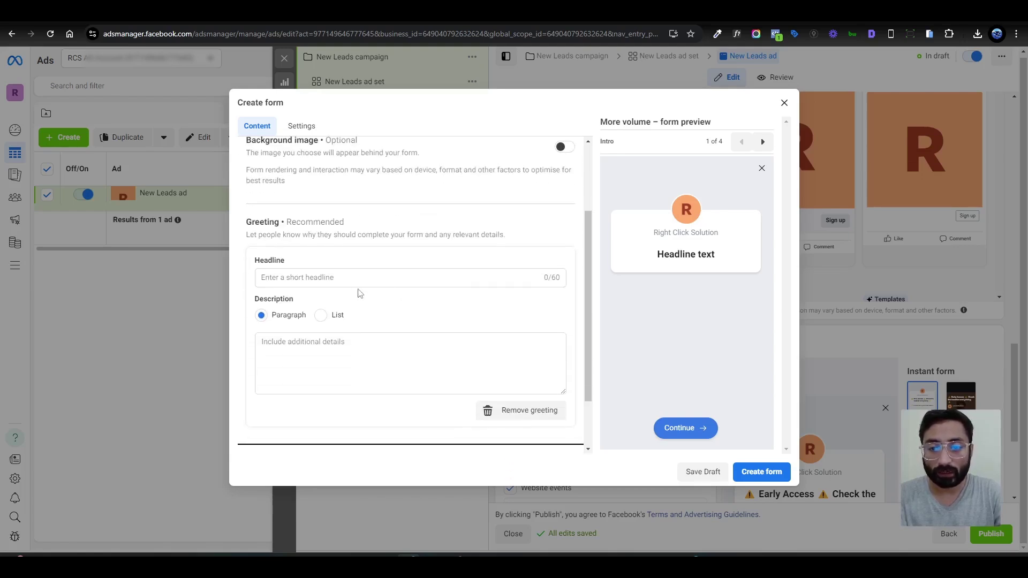
left_click(336, 277)
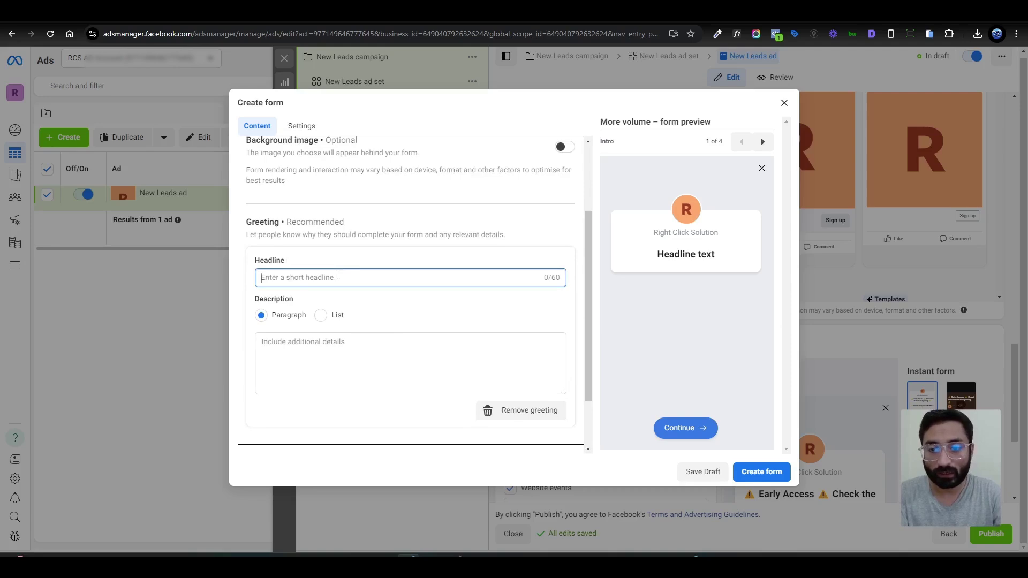
left_click(339, 349)
scroll(352, 387, "down", 1)
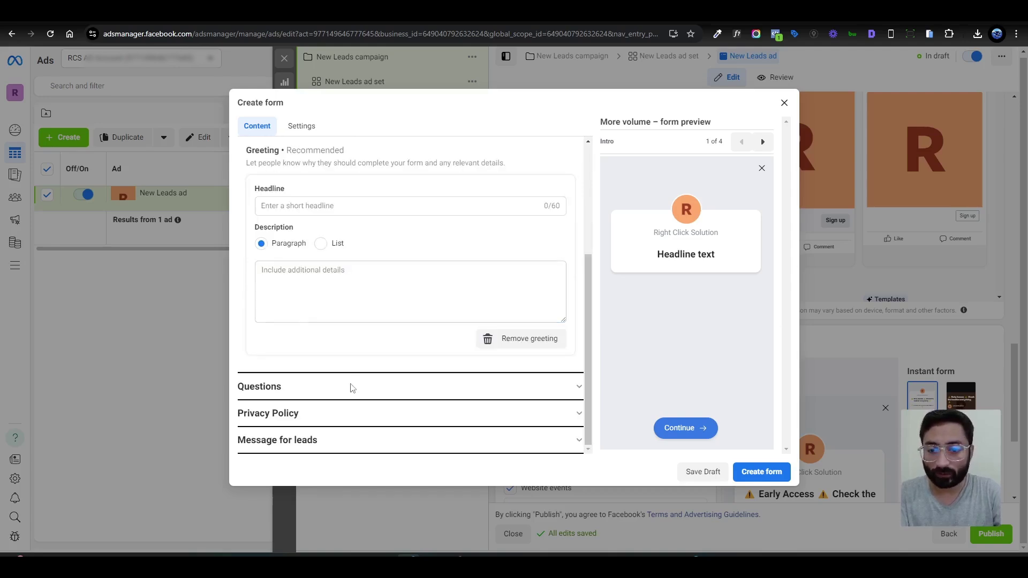
- Examine the form's prefill questions and the contact fields that can be added to them
left_click(352, 388)
scroll(355, 344, "down", 1)
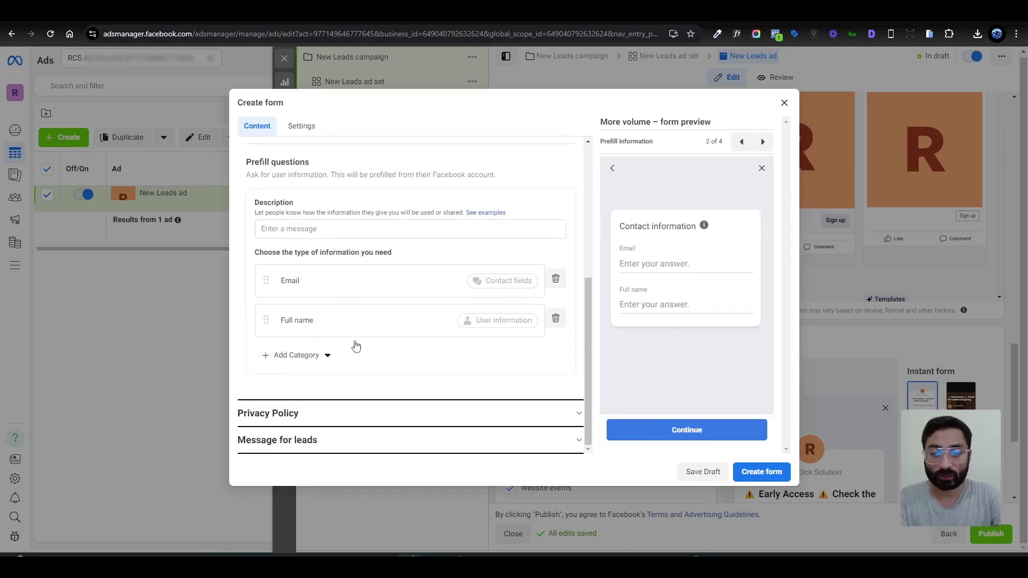
left_click(324, 357)
mouse_move(339, 380)
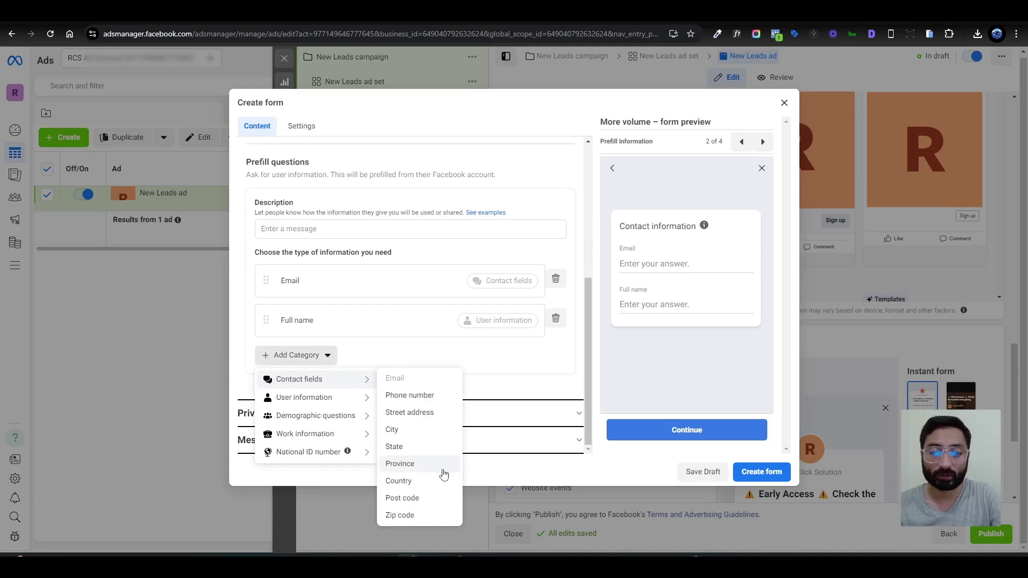
left_click(362, 361)
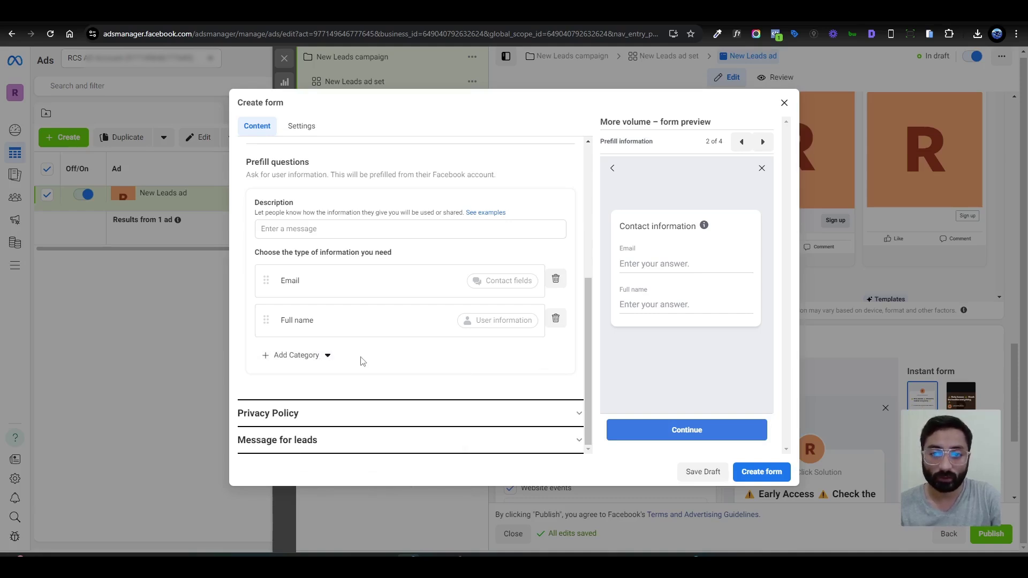
scroll(362, 362, "up", 4)
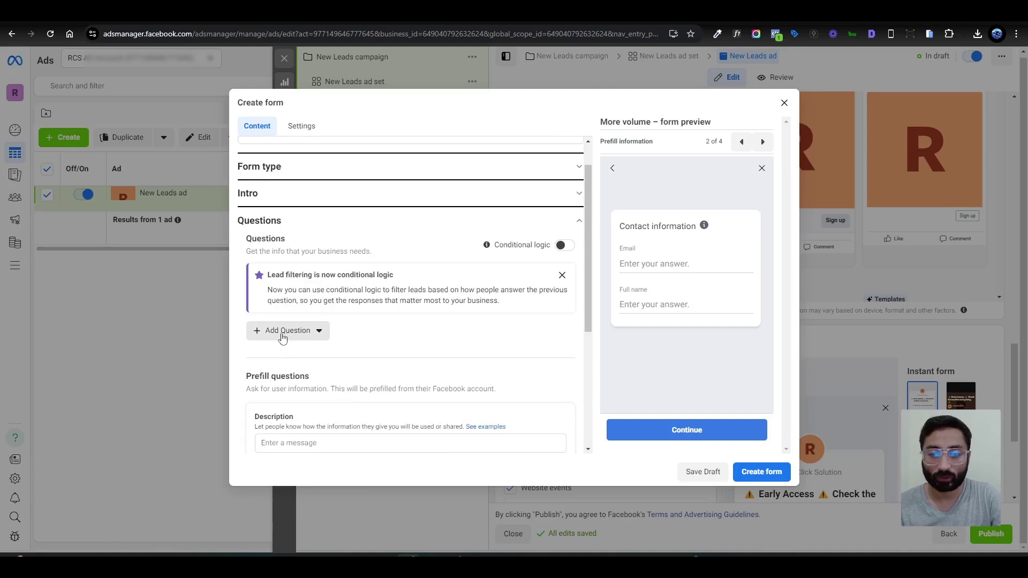
scroll(448, 344, "down", 3)
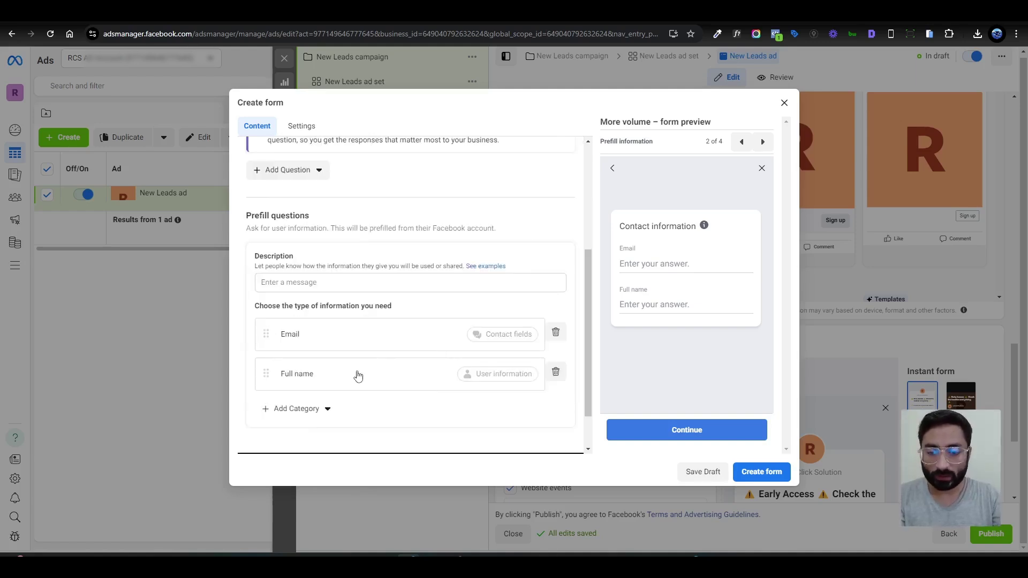
left_click(323, 411)
mouse_move(336, 434)
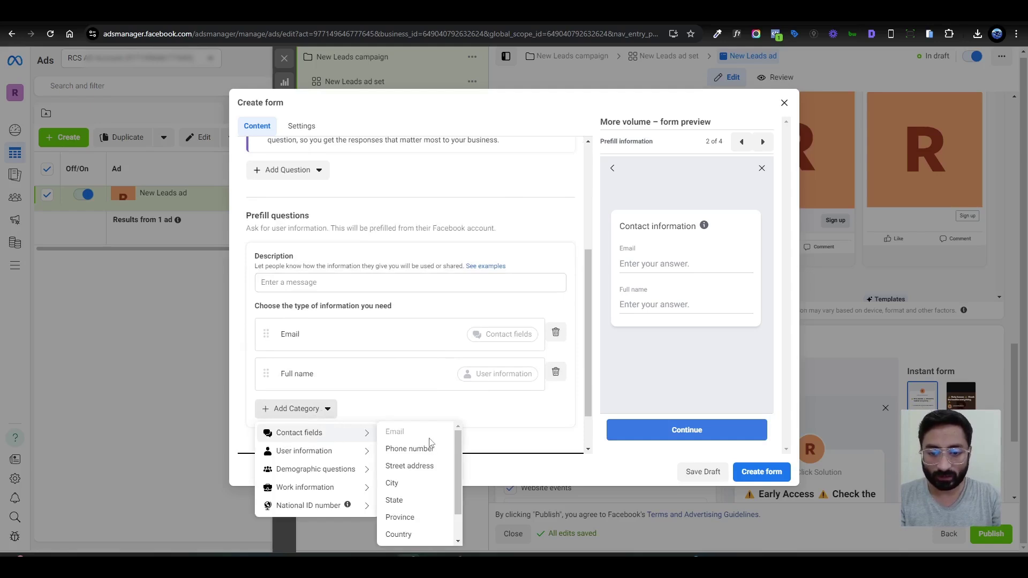
scroll(422, 518, "down", 1)
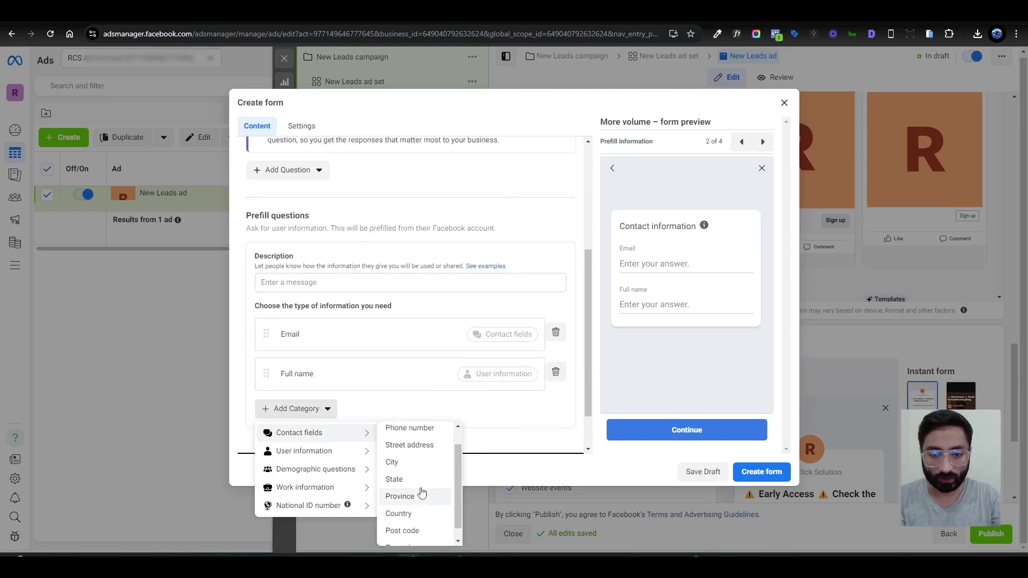
scroll(422, 492, "up", 1)
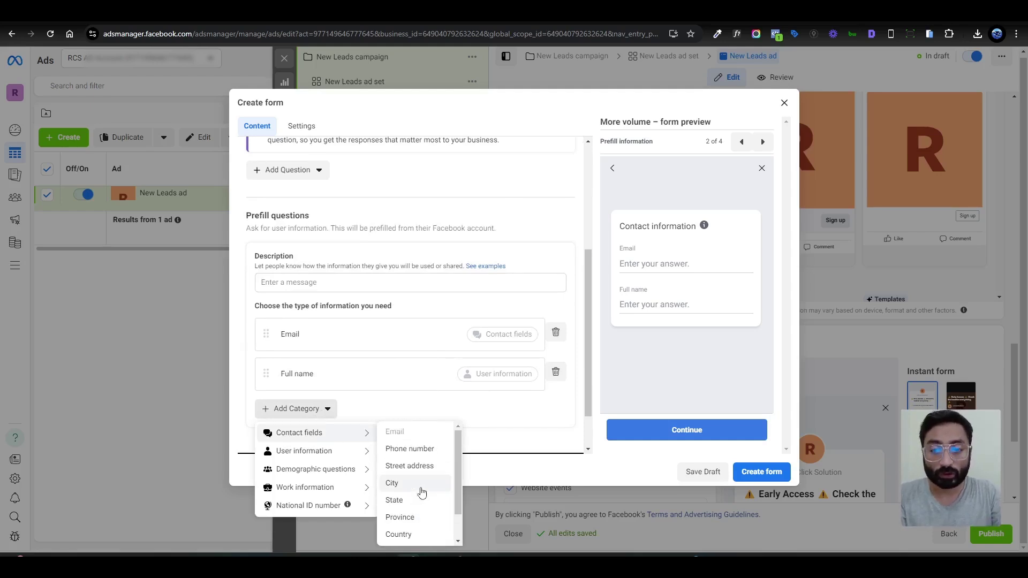
left_click(455, 410)
- Check which question types can be added to the form as custom questions
scroll(357, 370, "up", 3)
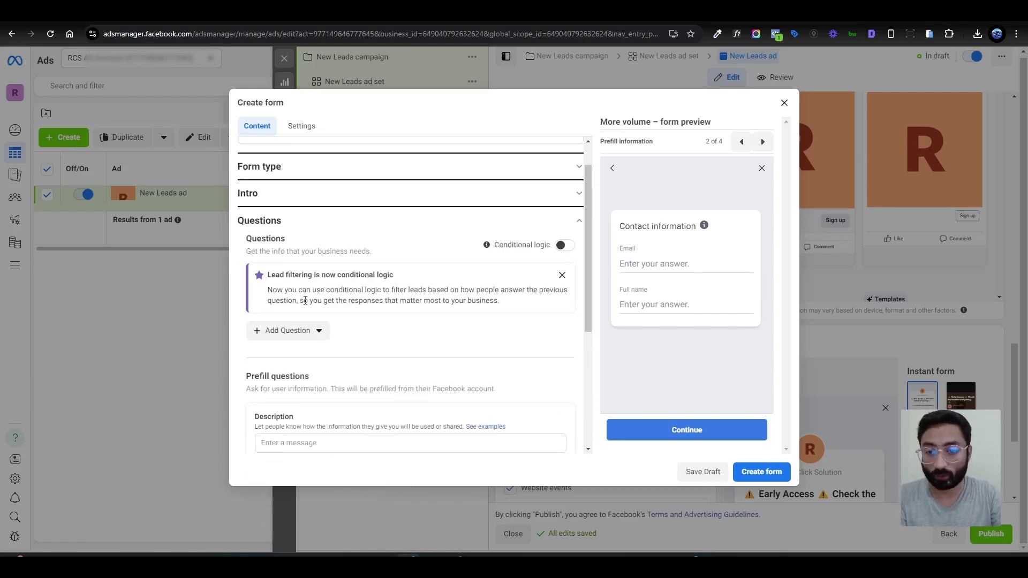
left_click(298, 333)
scroll(395, 356, "down", 1)
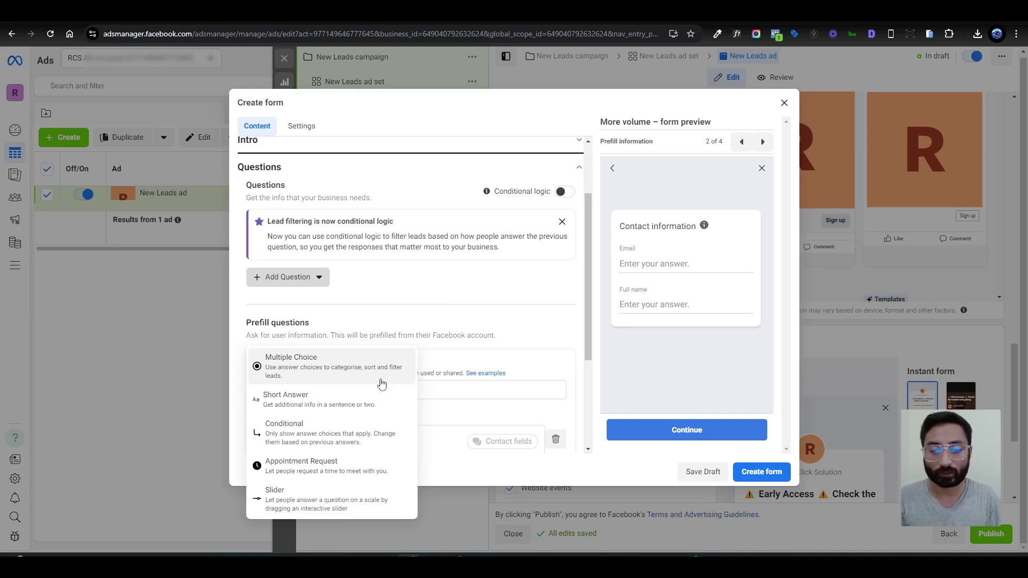
left_click(383, 280)
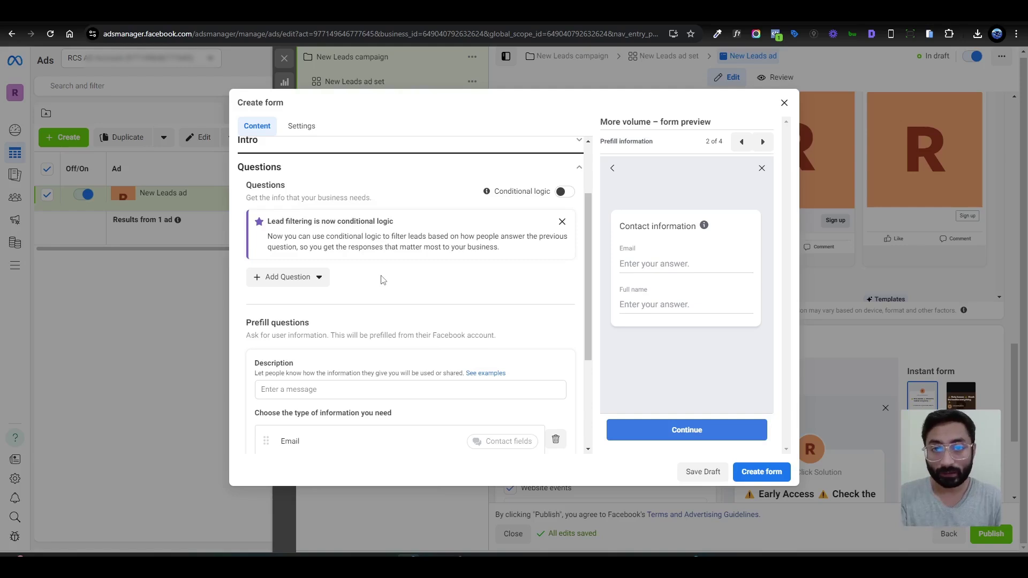
- Revisit the form's Intro greeting fields, then collapse the Intro section
scroll(412, 240, "up", 2)
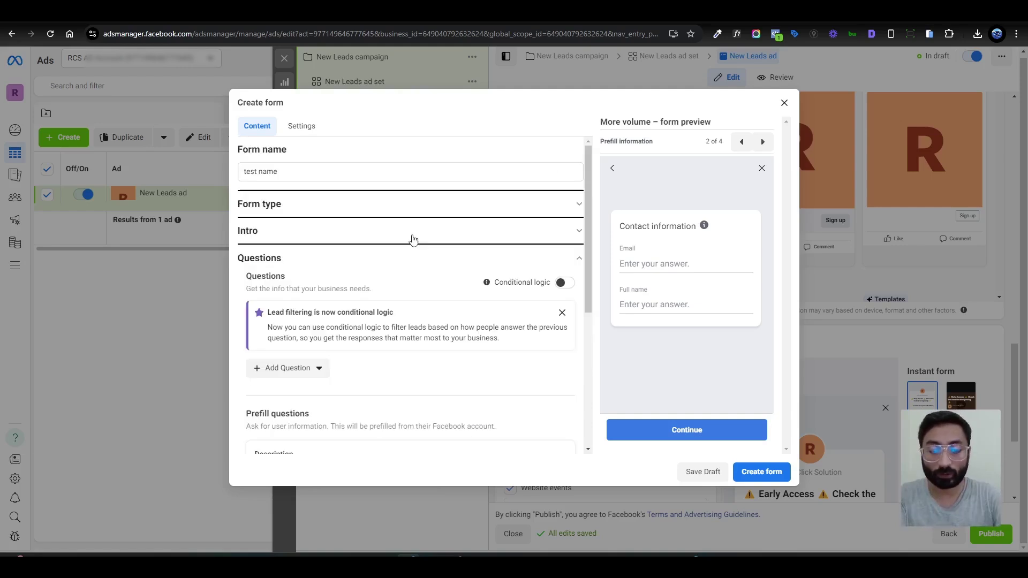
left_click(413, 239)
scroll(364, 300, "down", 2)
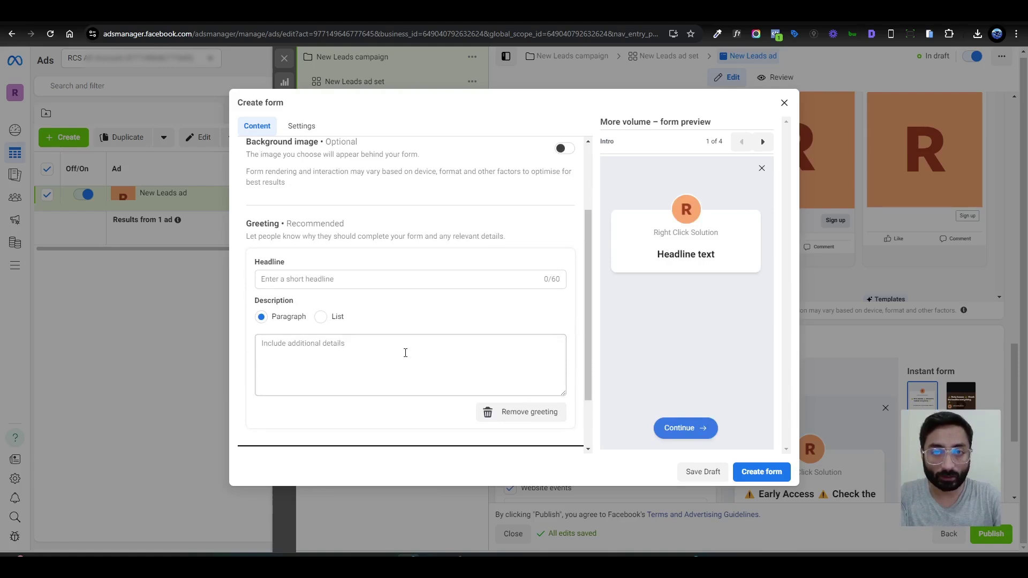
scroll(407, 332, "up", 3)
left_click(404, 239)
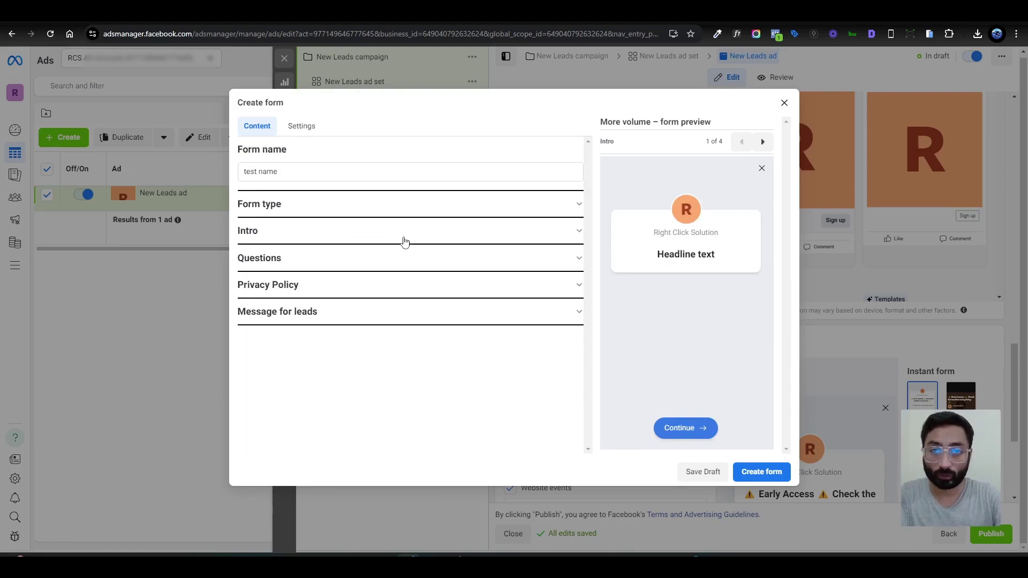
- Review the form's Questions section once more, covering the custom question option and the Email and Full name prefill questions
left_click(413, 263)
scroll(423, 310, "down", 2)
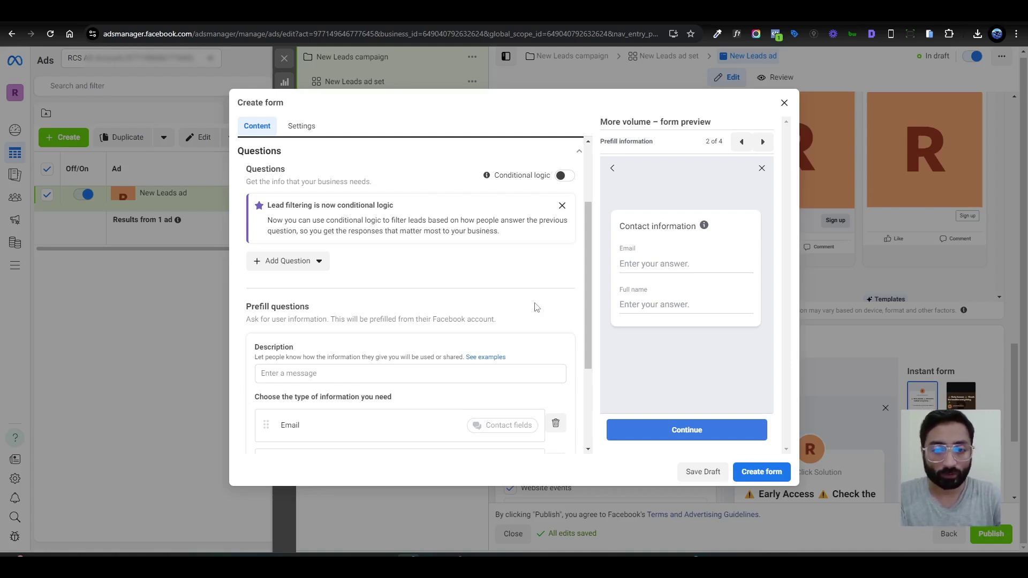
scroll(536, 307, "down", 2)
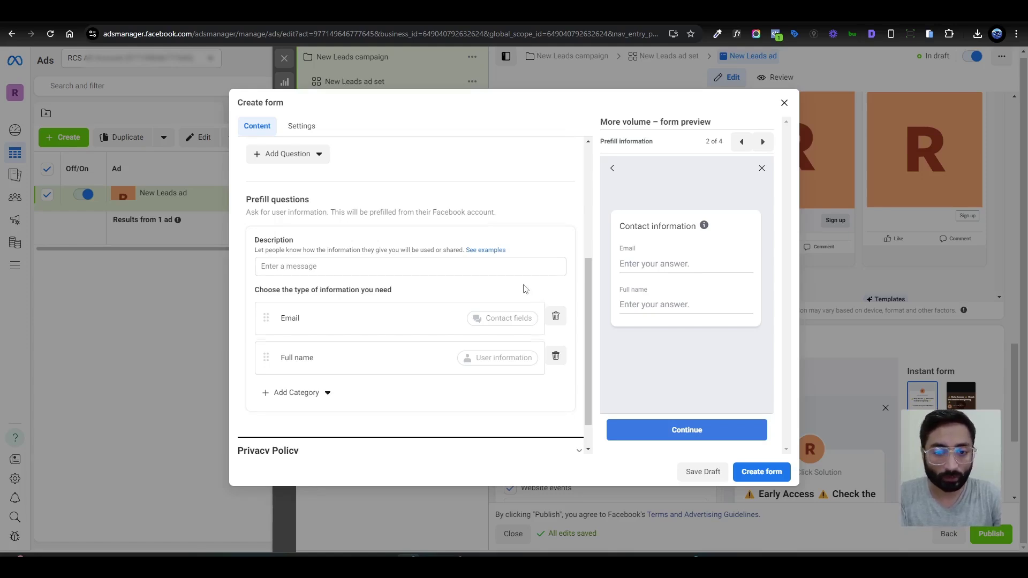
scroll(522, 290, "down", 1)
scroll(348, 343, "up", 3)
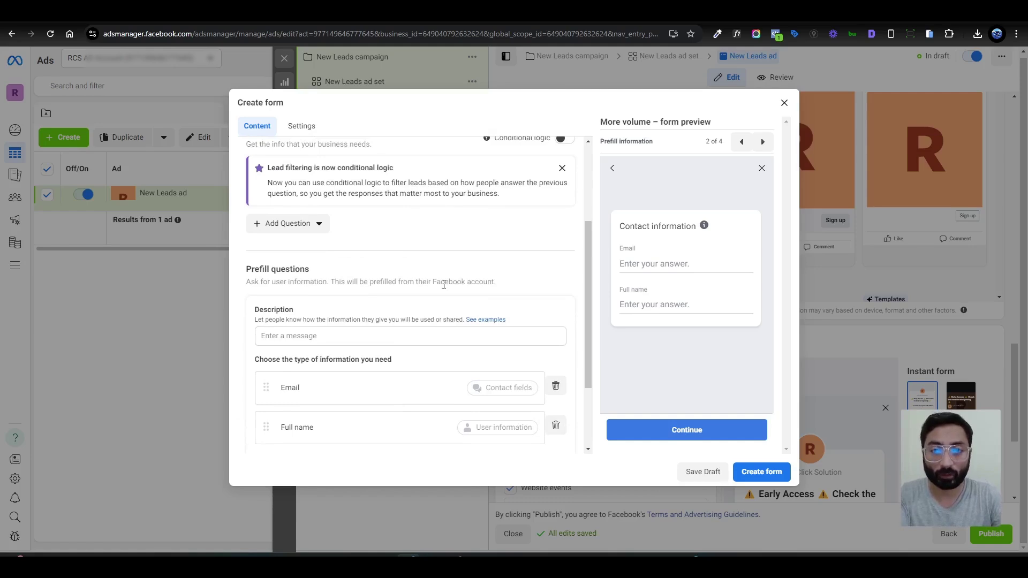
scroll(444, 284, "down", 2)
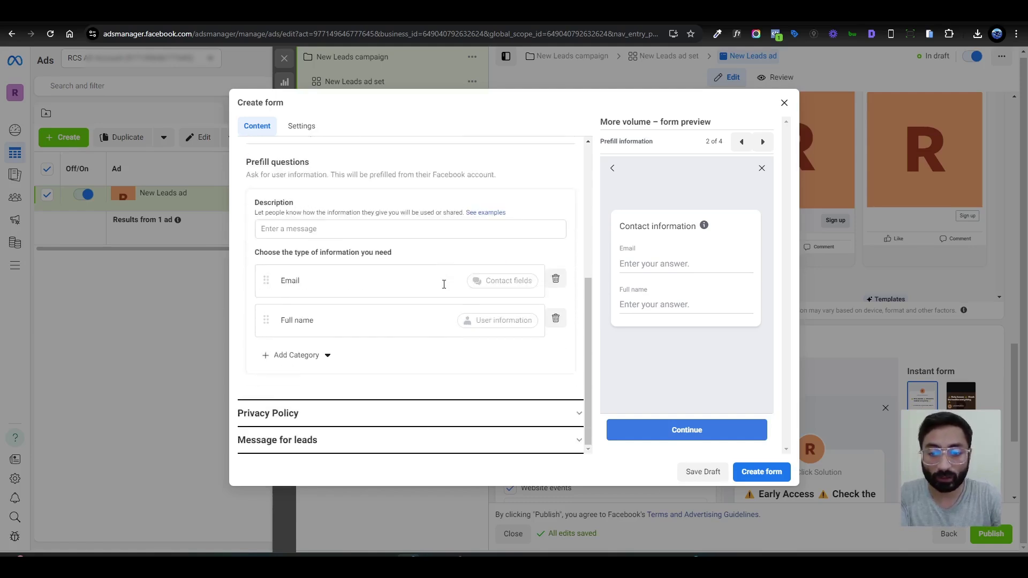
- Set the link text in the form's Privacy Policy section to "Privacy Policy" and open the link field for entry
left_click(319, 415)
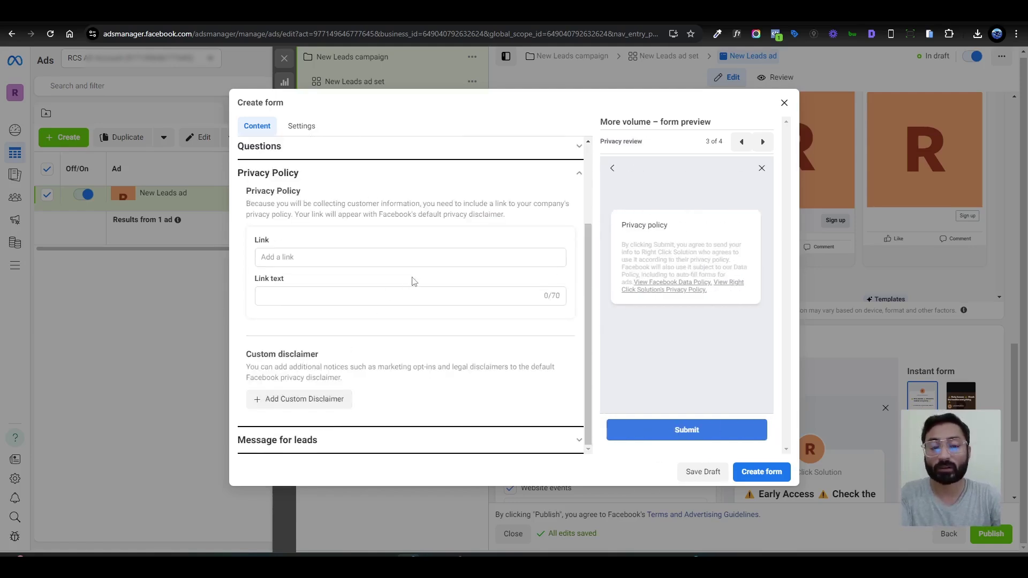
left_click(413, 292)
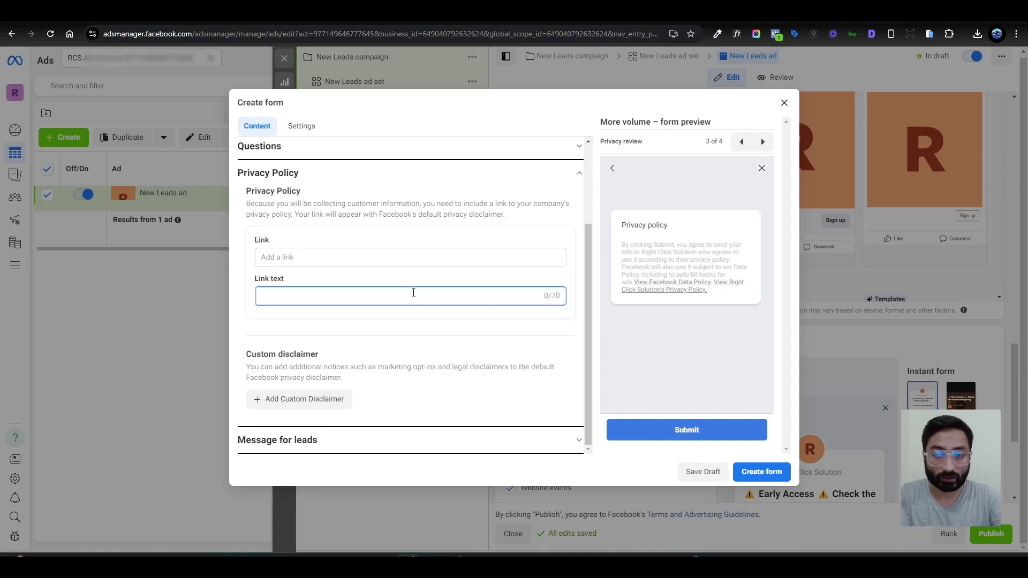
type("Privacy Policy")
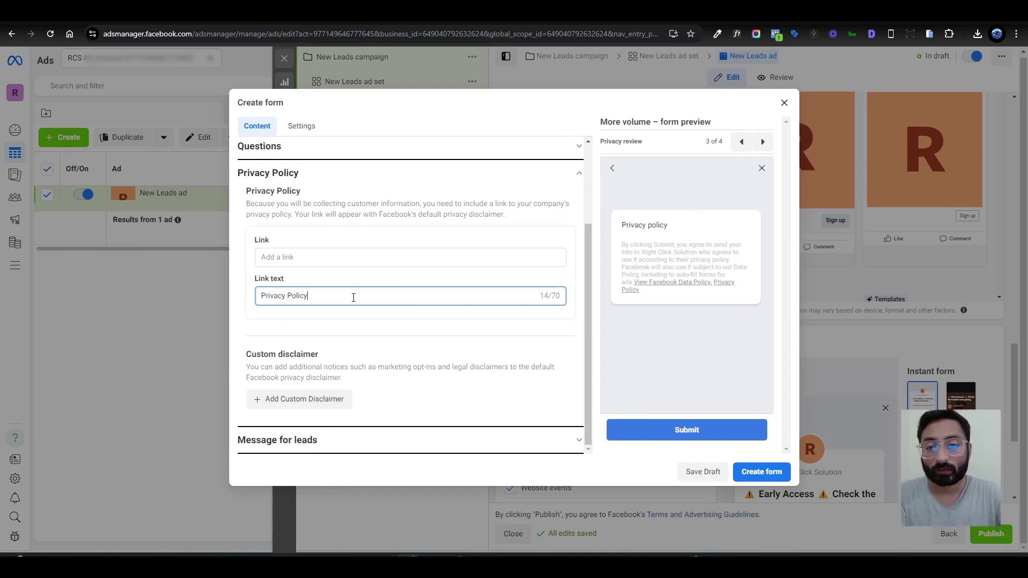
left_click(318, 260)
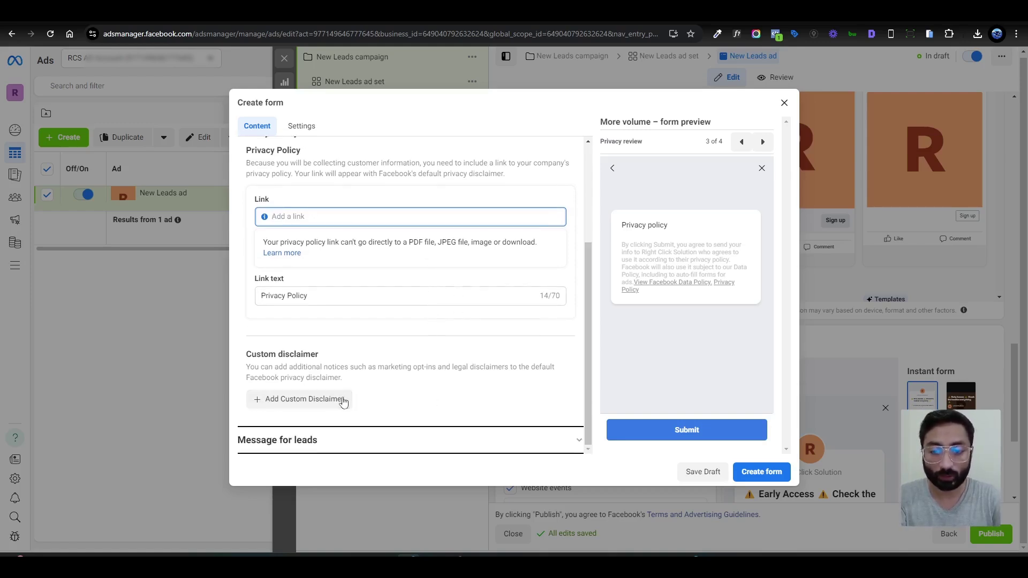
- In the form's Message for leads section, choose Call Business as the additional action
left_click(509, 445)
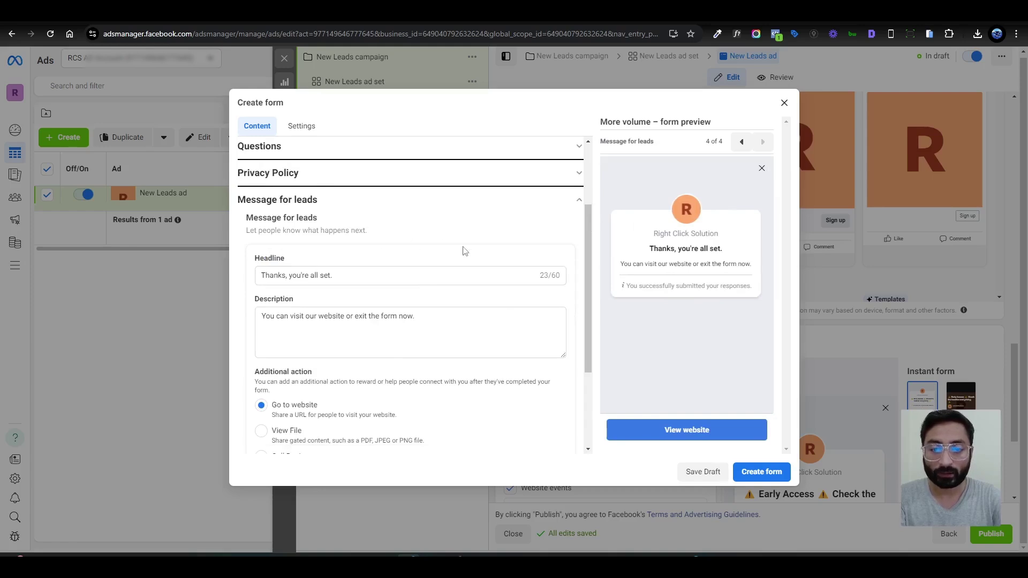
scroll(465, 251, "down", 1)
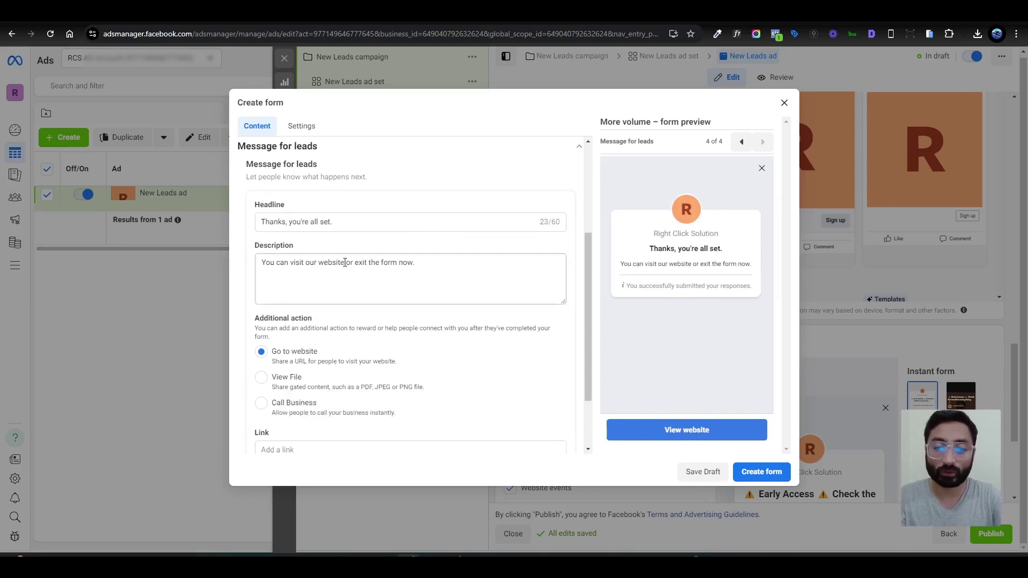
scroll(344, 262, "down", 1)
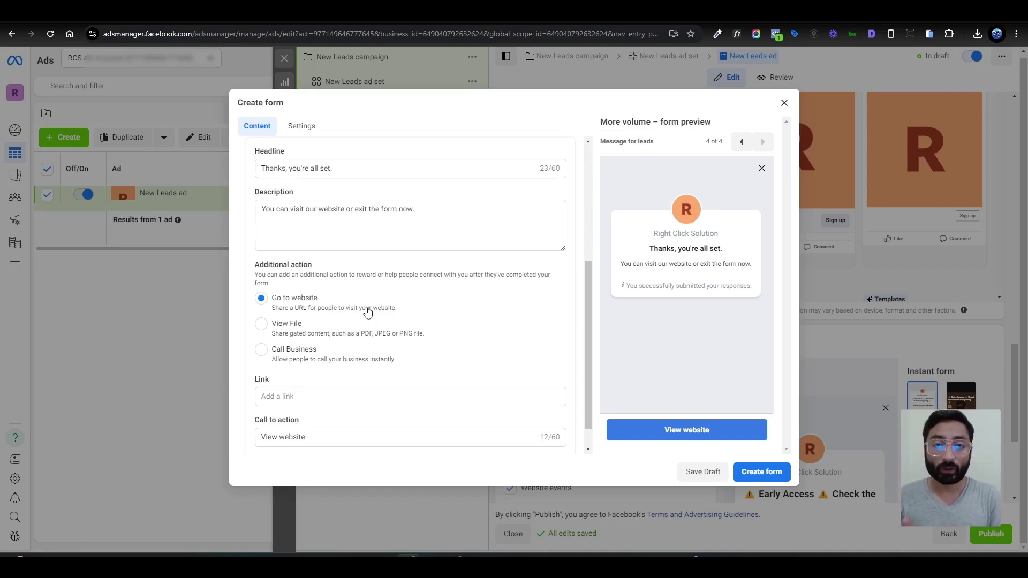
left_click(333, 356)
scroll(322, 350, "down", 1)
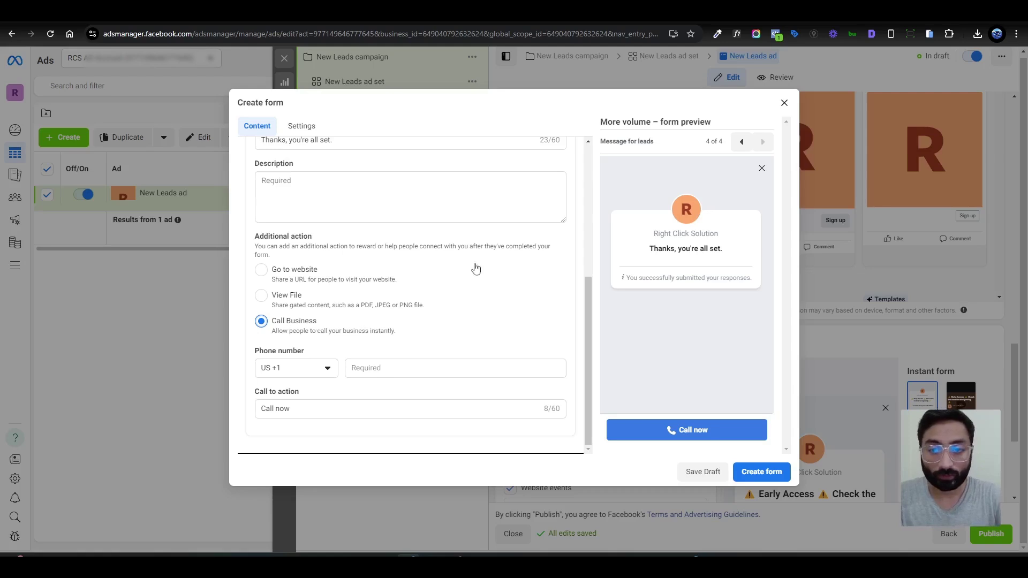
- Set the form's sharing to Open in its settings and check the Field names and Tracking parameters sections
left_click(316, 132)
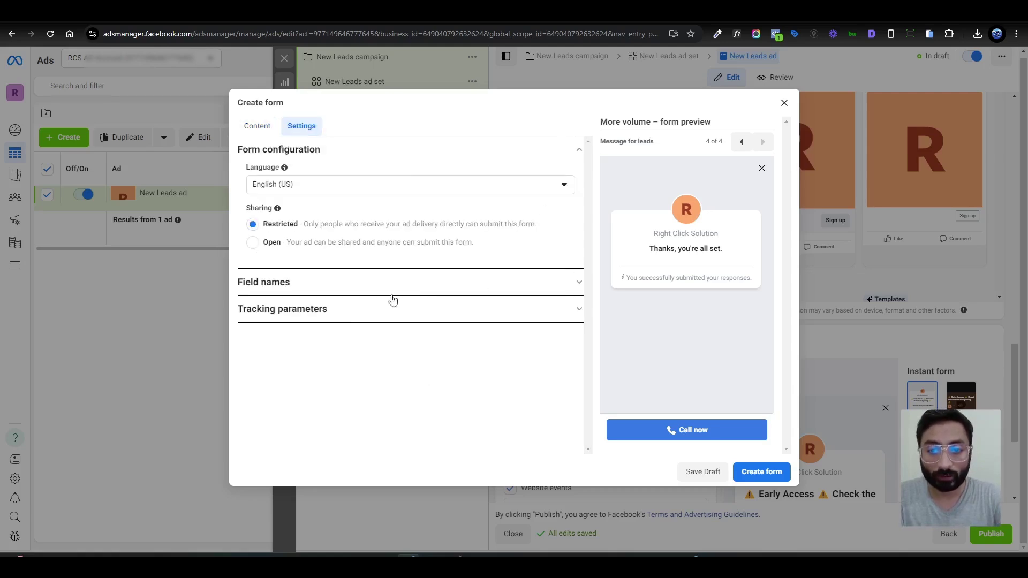
left_click(252, 243)
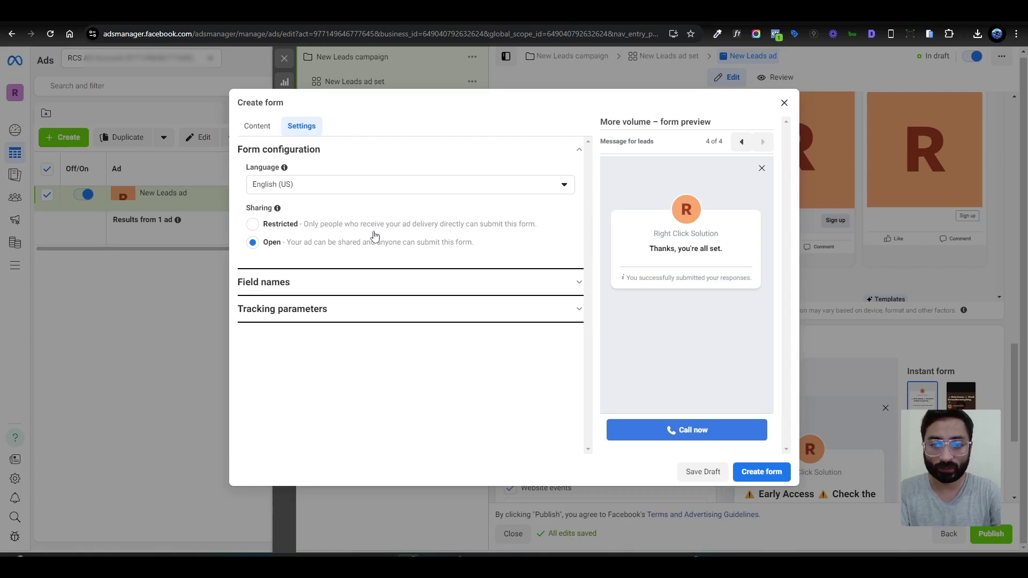
left_click(375, 281)
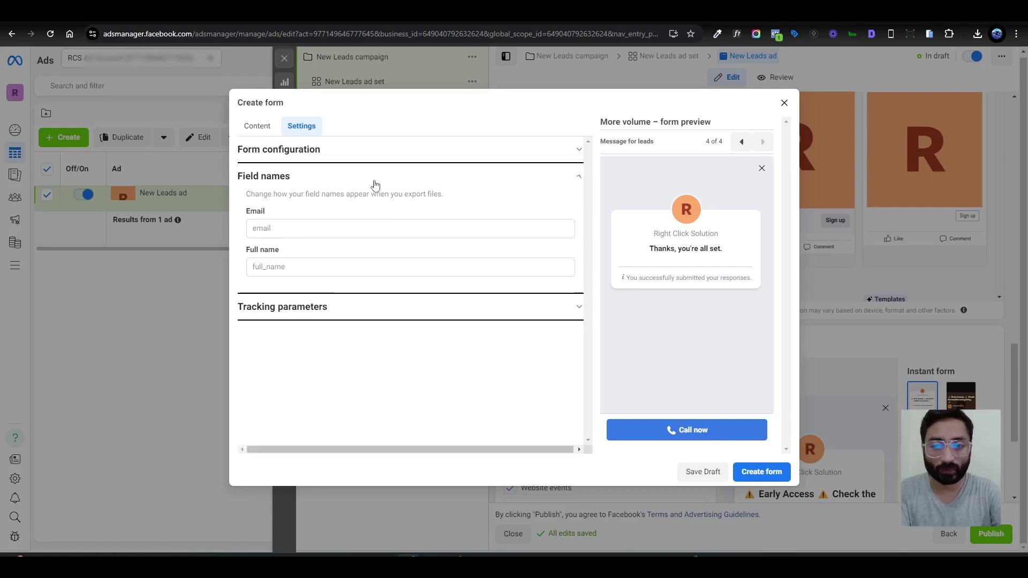
left_click(374, 185)
left_click(344, 209)
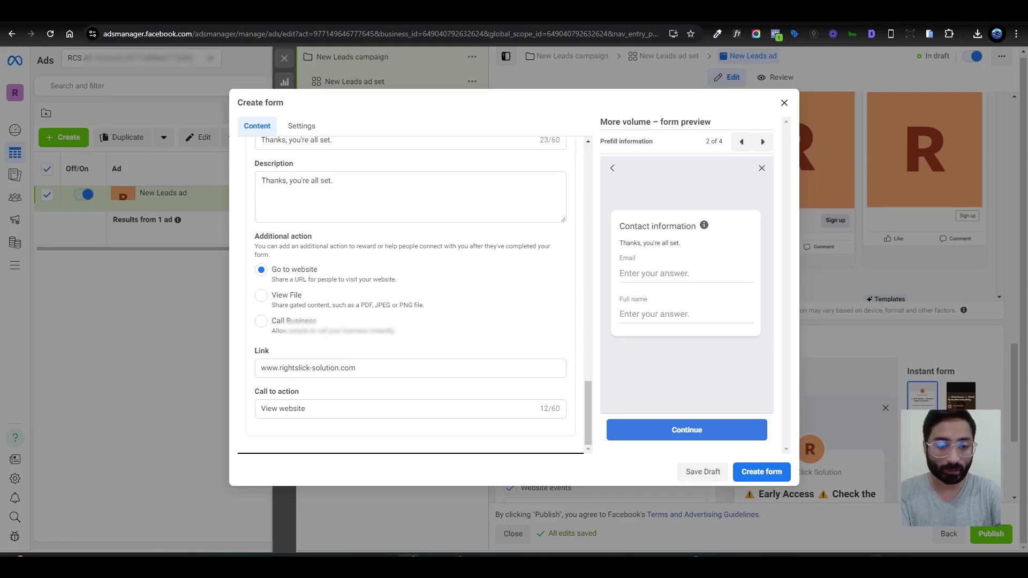
- Create the completed instant form so that it is attached to the ad
left_click(767, 480)
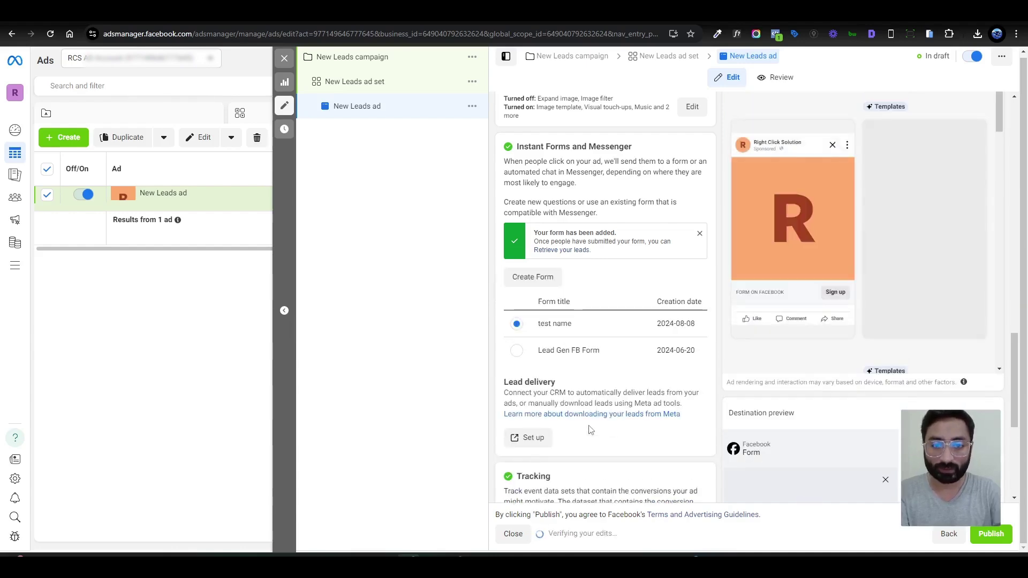
scroll(593, 410, "up", 4)
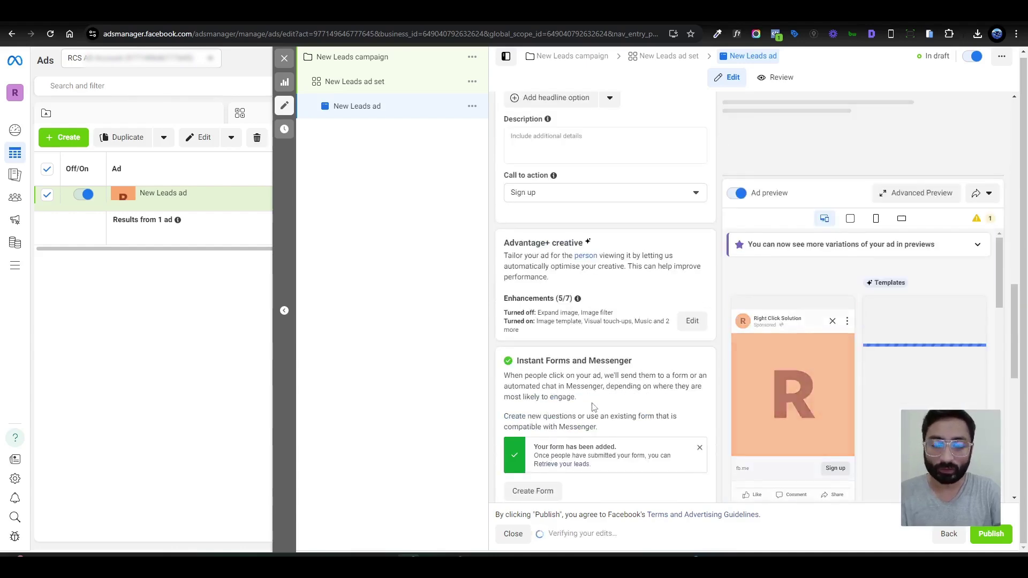
scroll(616, 396, "up", 9)
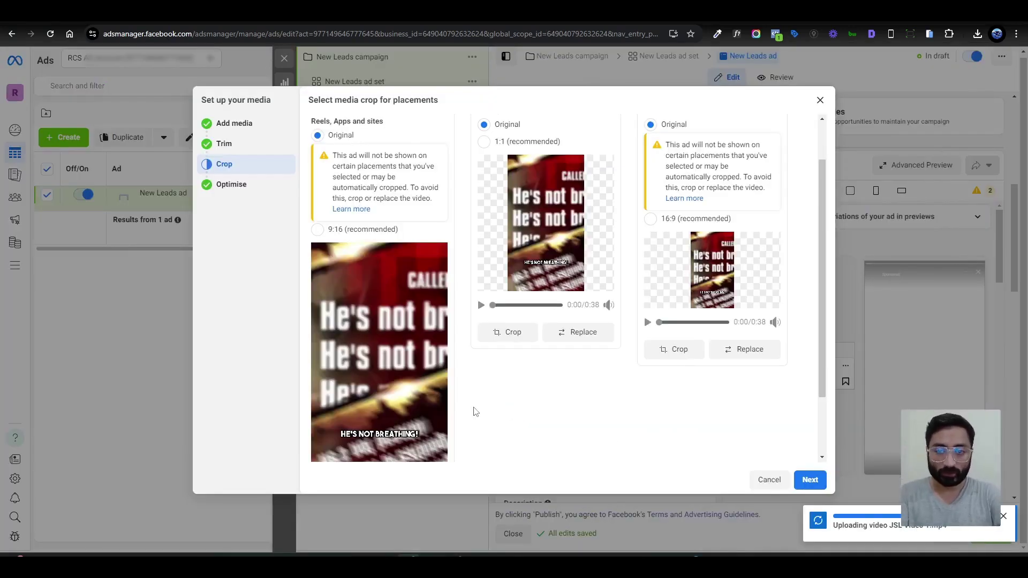
- Review the uploaded video's placement crops, then set the Search results crop to 16:9 (recommended) and preview it
scroll(475, 411, "down", 1)
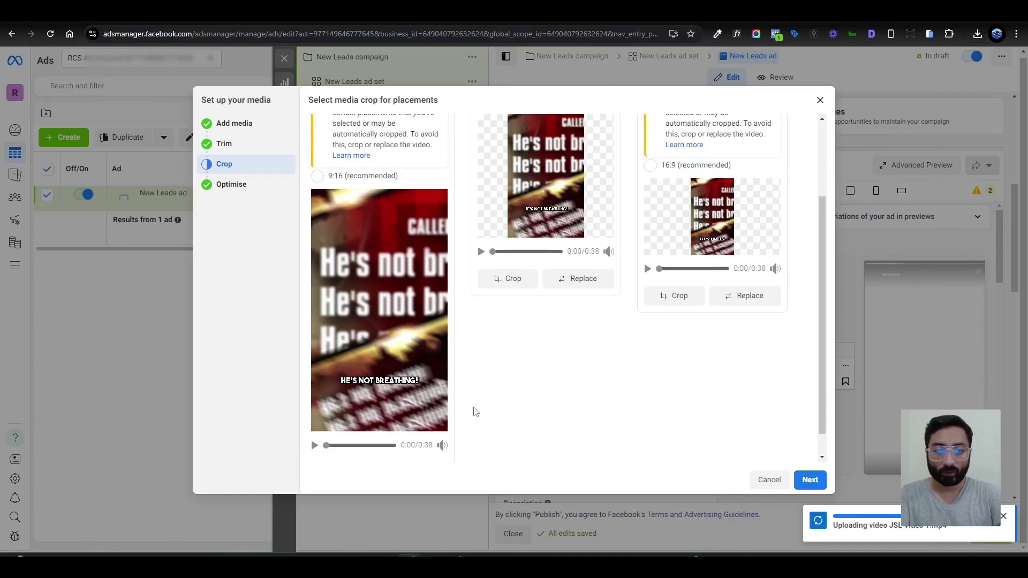
scroll(482, 409, "up", 1)
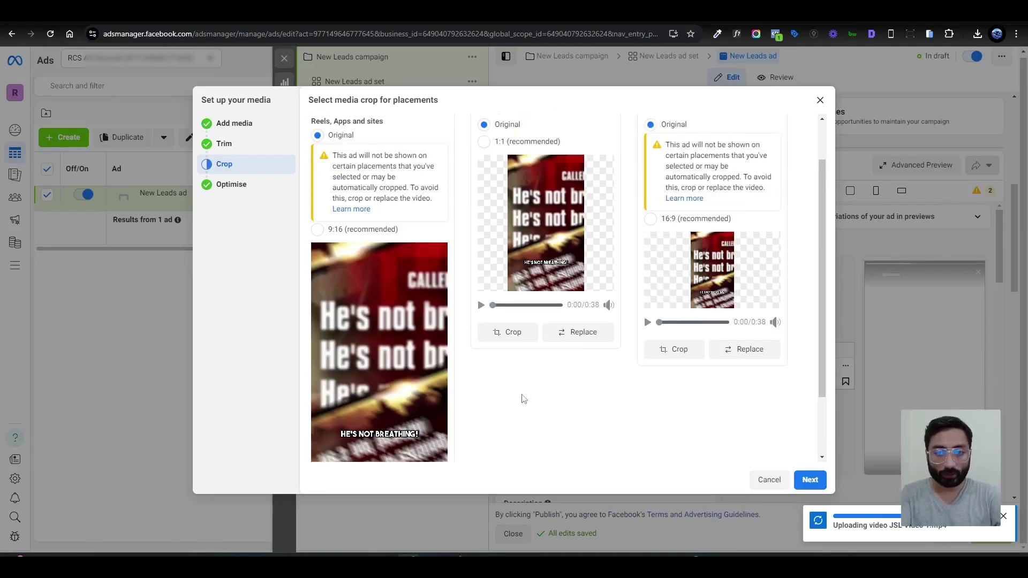
scroll(523, 399, "up", 1)
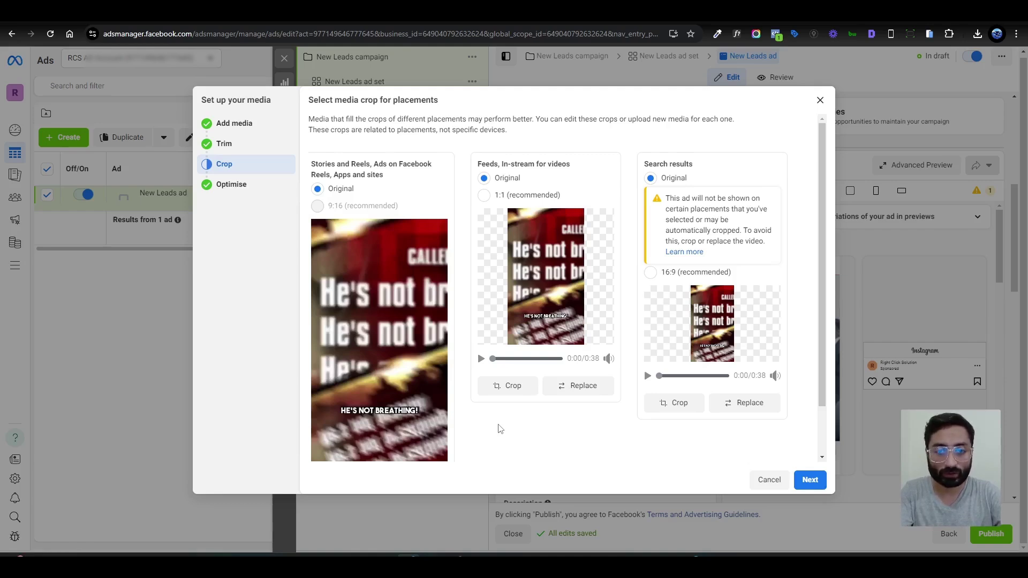
scroll(394, 272, "down", 1)
scroll(394, 271, "up", 1)
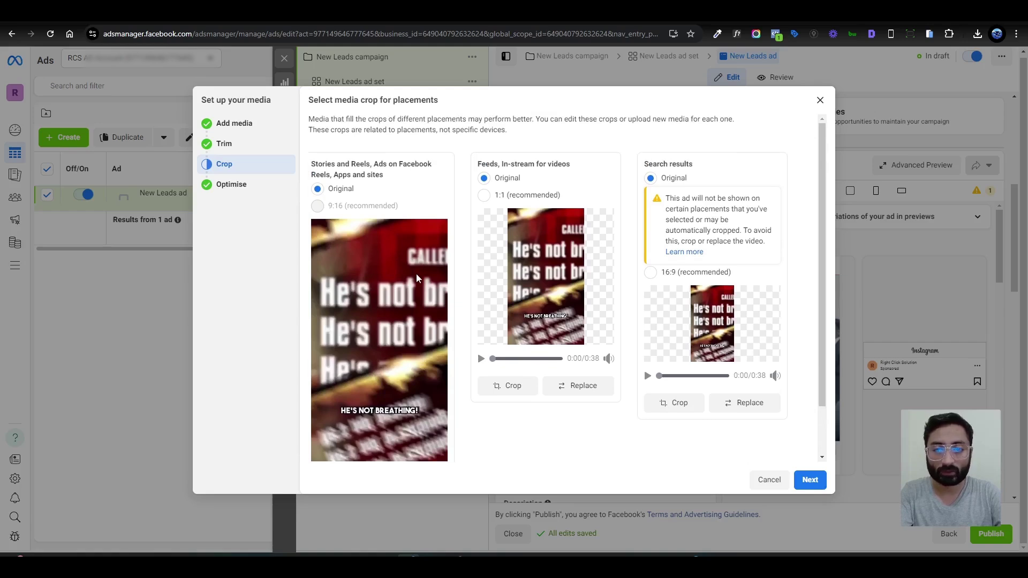
left_click(647, 375)
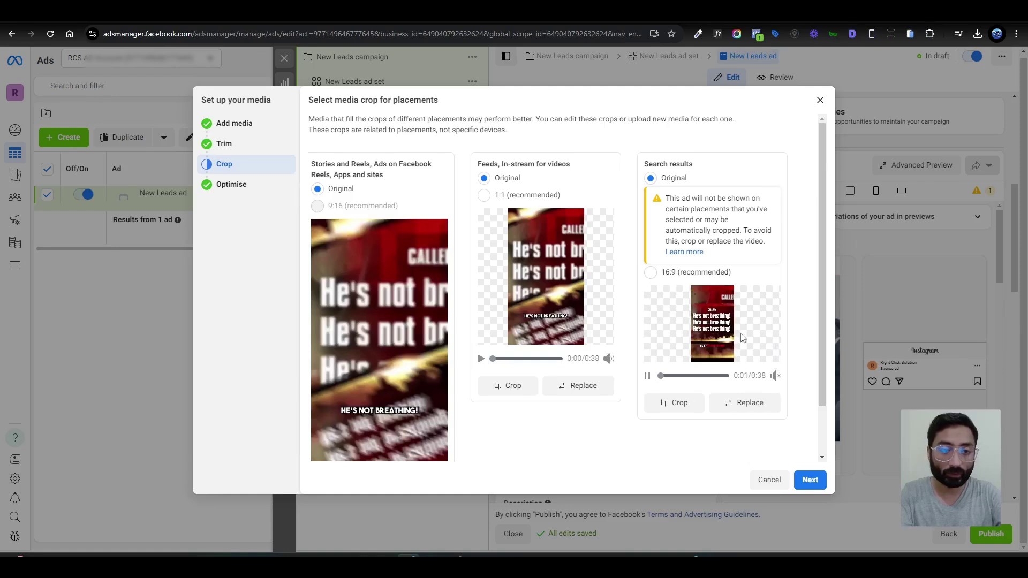
left_click(651, 273)
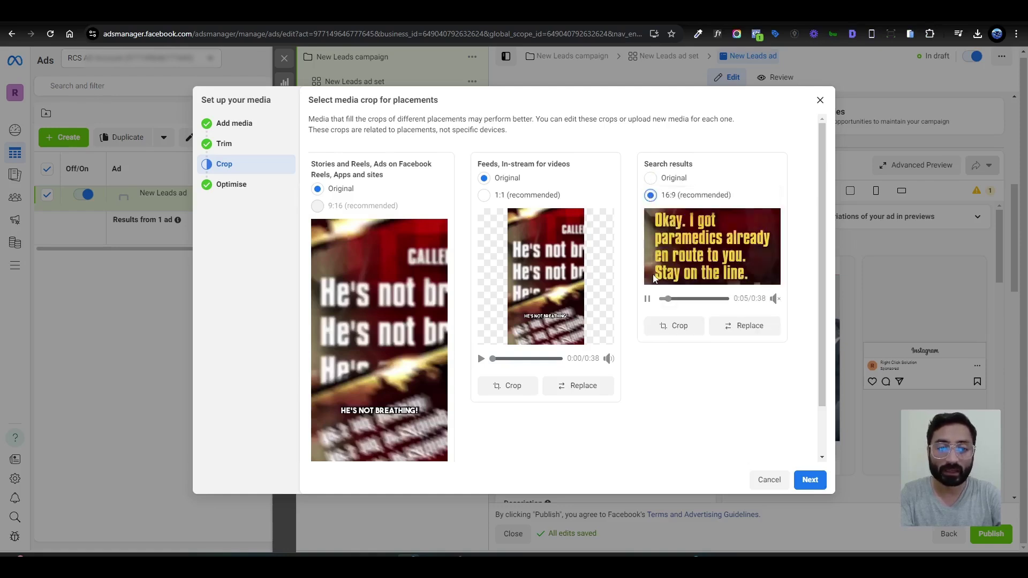
left_click_drag(673, 297, 650, 298)
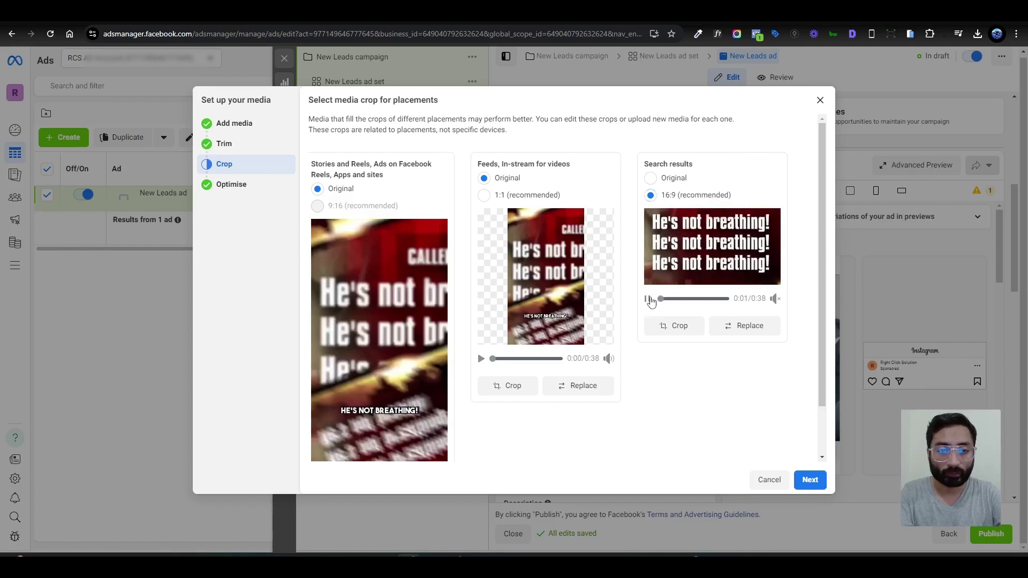
left_click(651, 300)
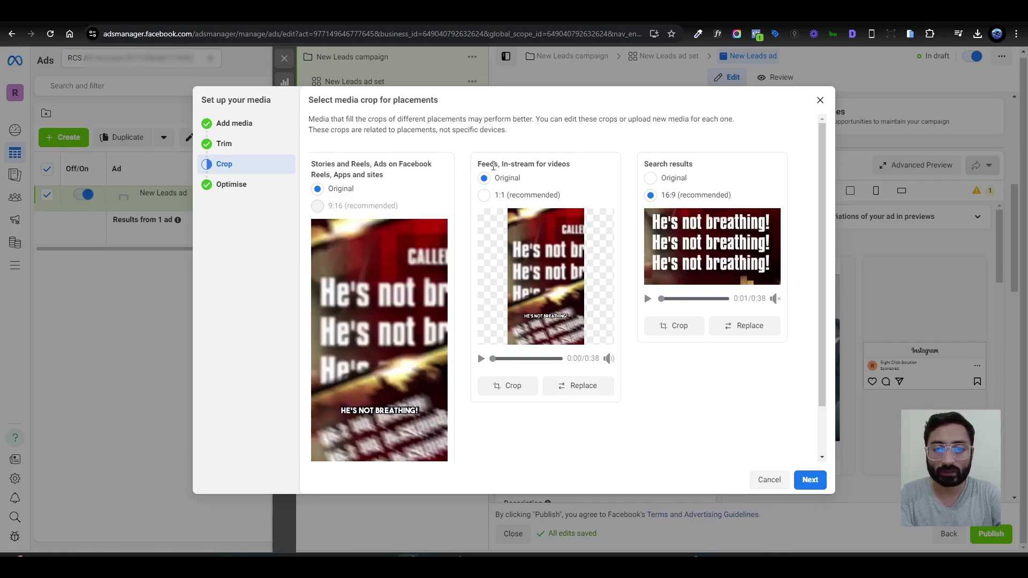
- Keep the Original crop for the Feeds and Stories placements and finish the media setup with the video filter off
left_click_drag(494, 166, 584, 170)
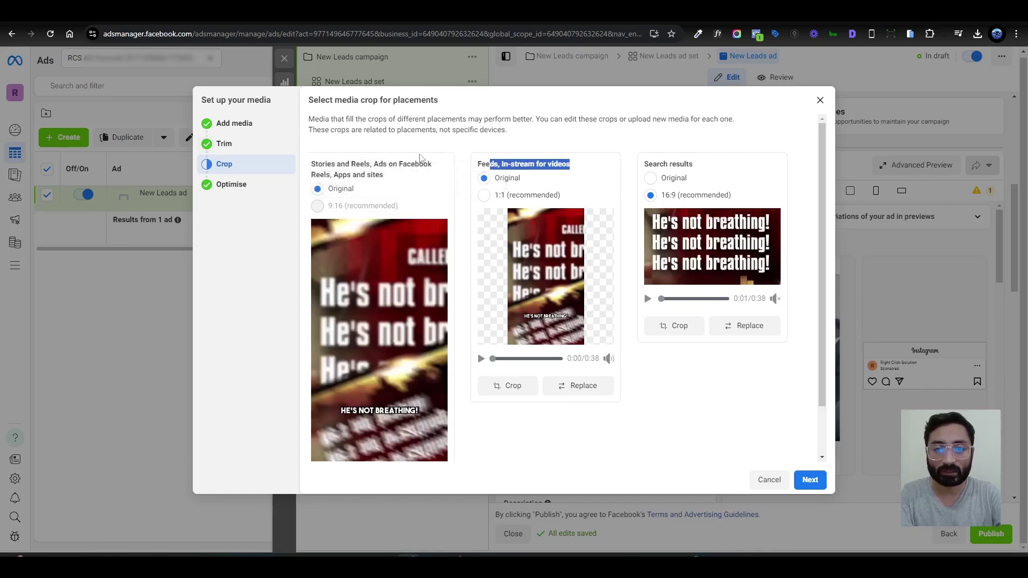
scroll(407, 391, "down", 1)
scroll(362, 407, "up", 1)
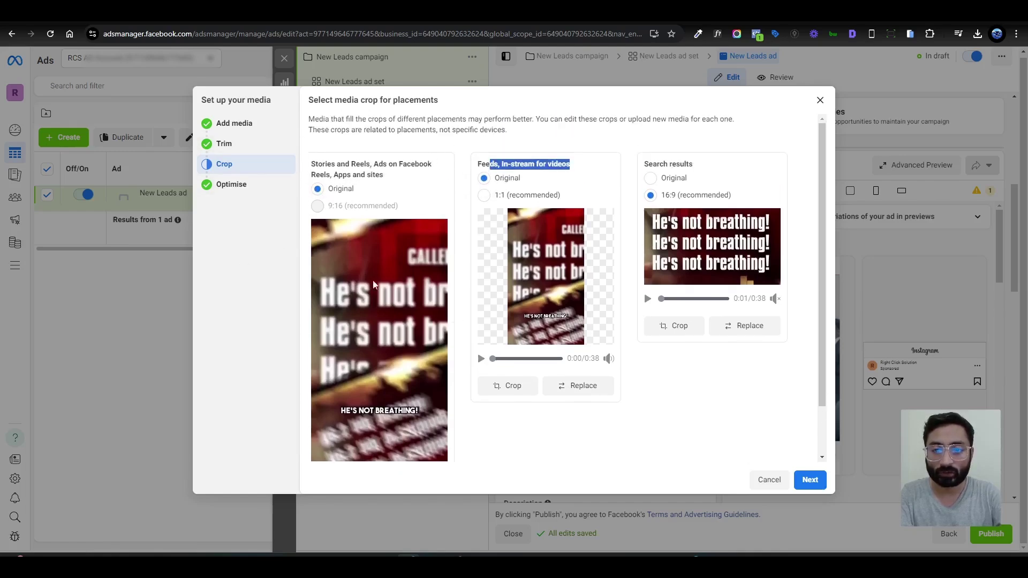
left_click(810, 480)
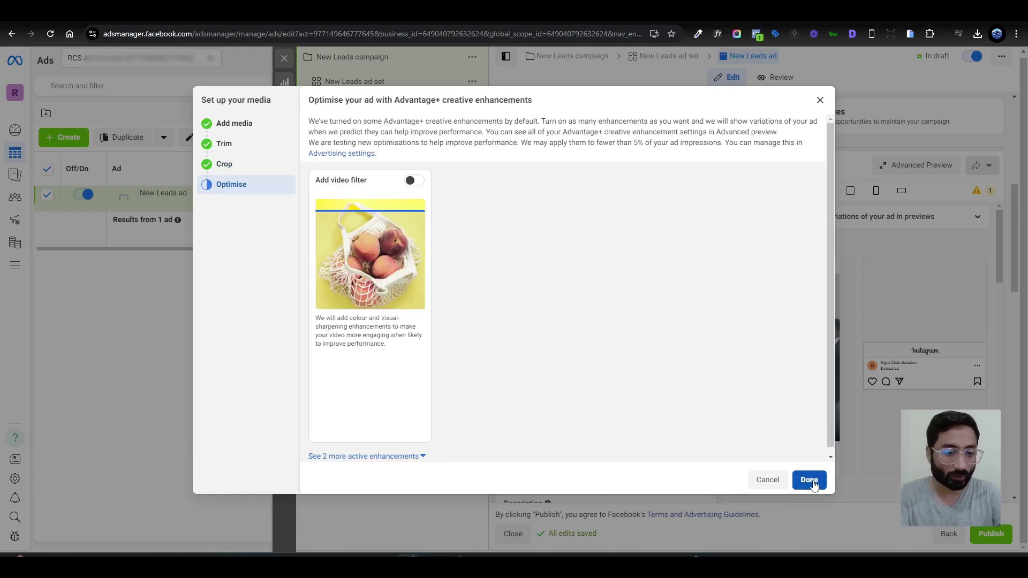
left_click(810, 481)
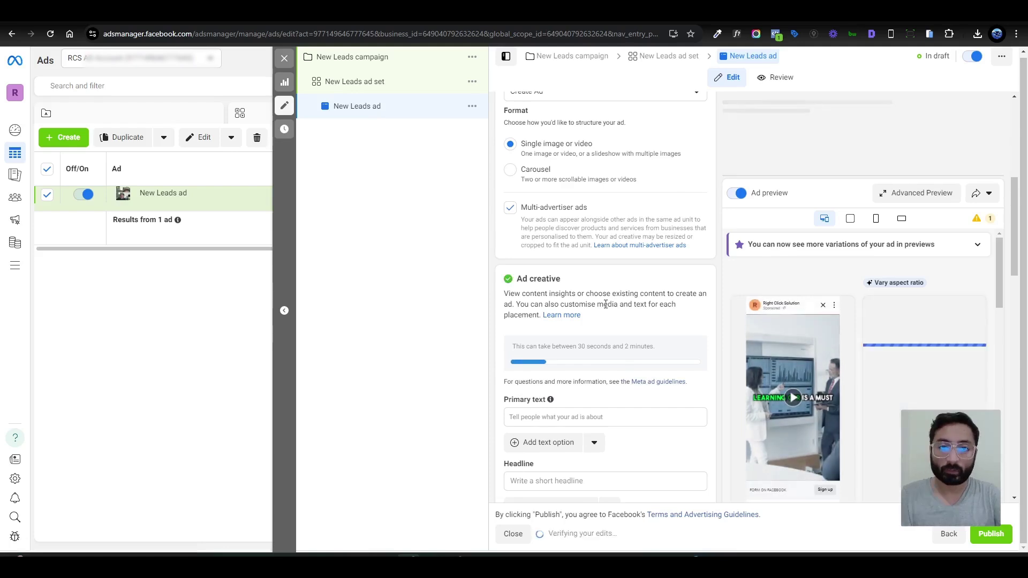
- Switch the New Leads ad set to manual placements and exclude the Audience Network platform
left_click(405, 82)
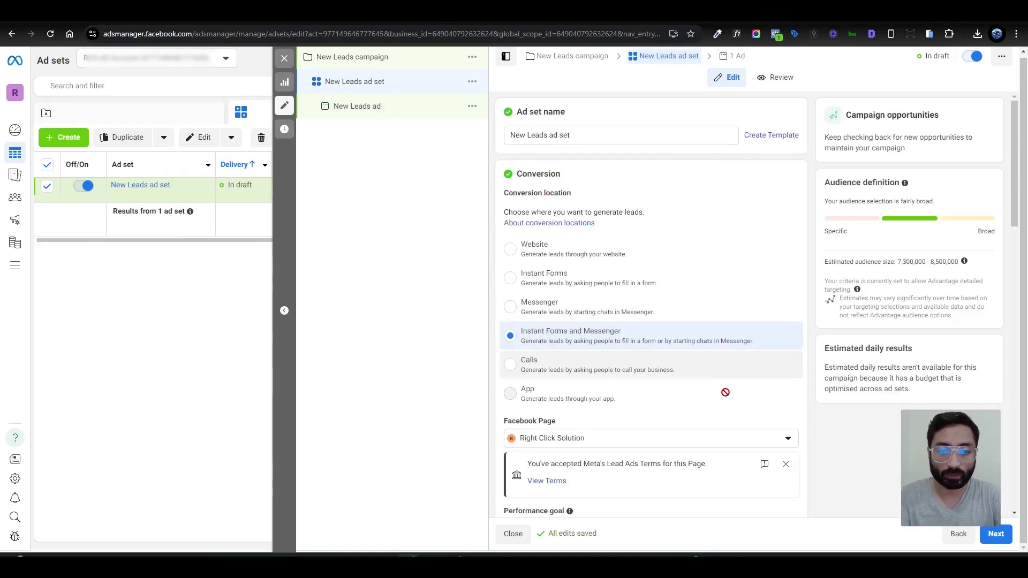
scroll(726, 392, "down", 15)
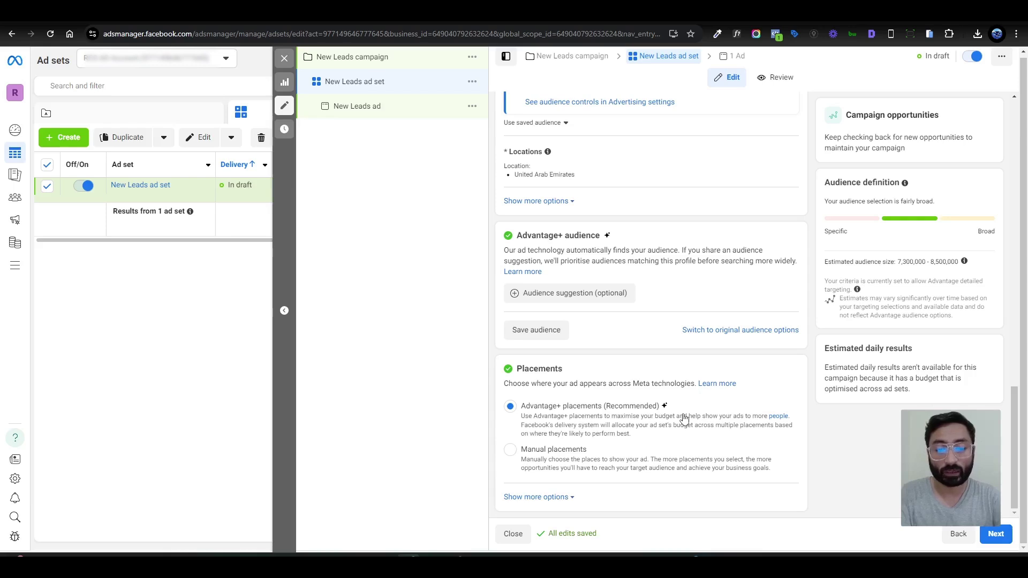
left_click(513, 453)
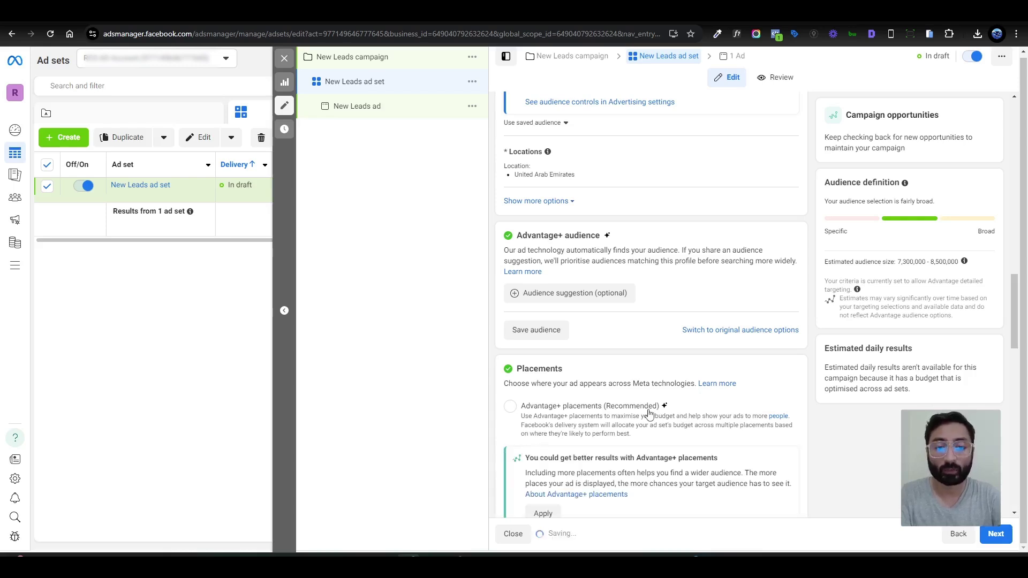
scroll(661, 414, "down", 1)
scroll(662, 414, "down", 4)
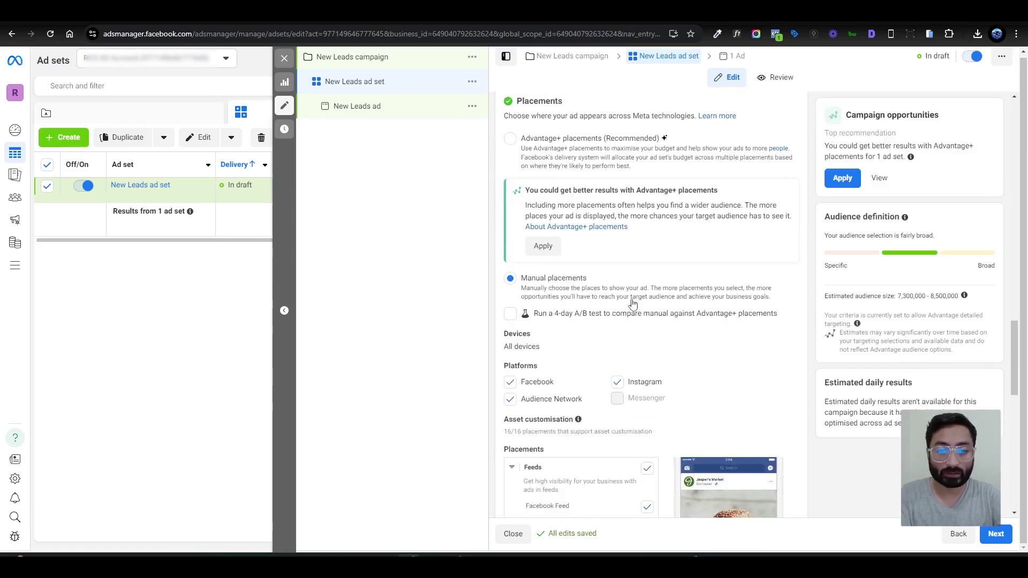
left_click(510, 399)
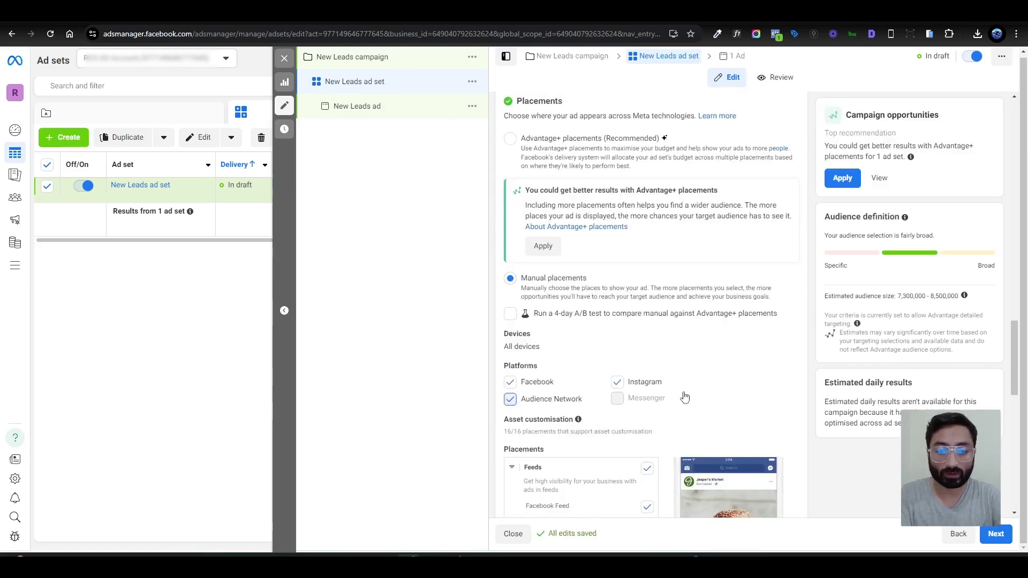
- Go through the ad set's manual placement list and exclude the Search results placements
scroll(675, 385, "down", 3)
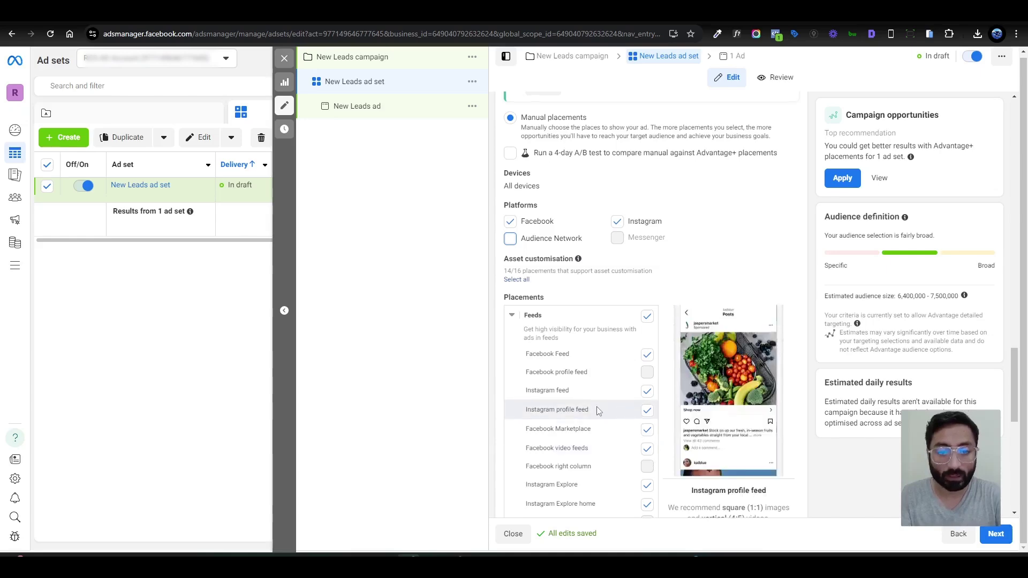
scroll(598, 410, "down", 3)
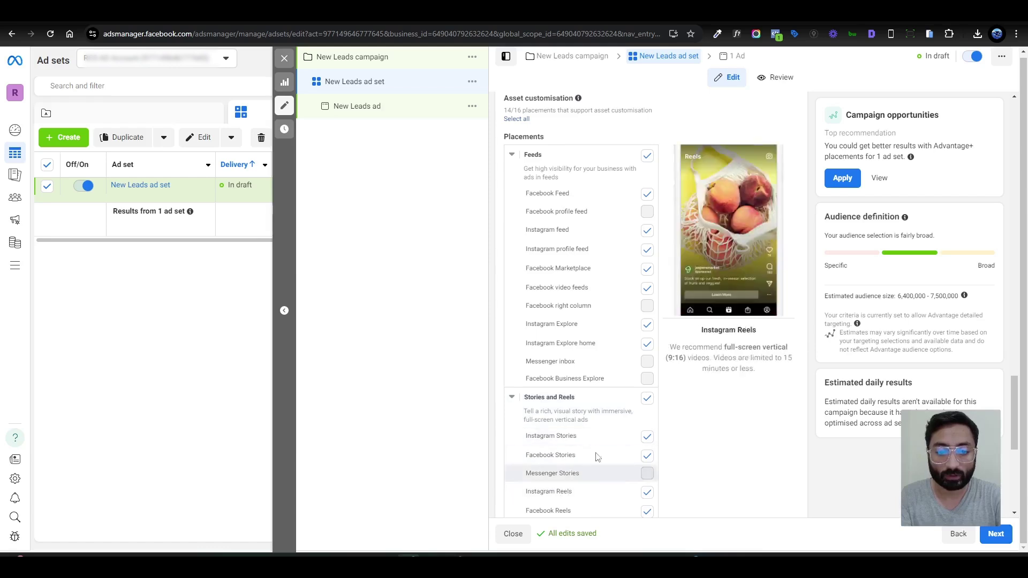
scroll(598, 456, "down", 2)
scroll(558, 472, "down", 1)
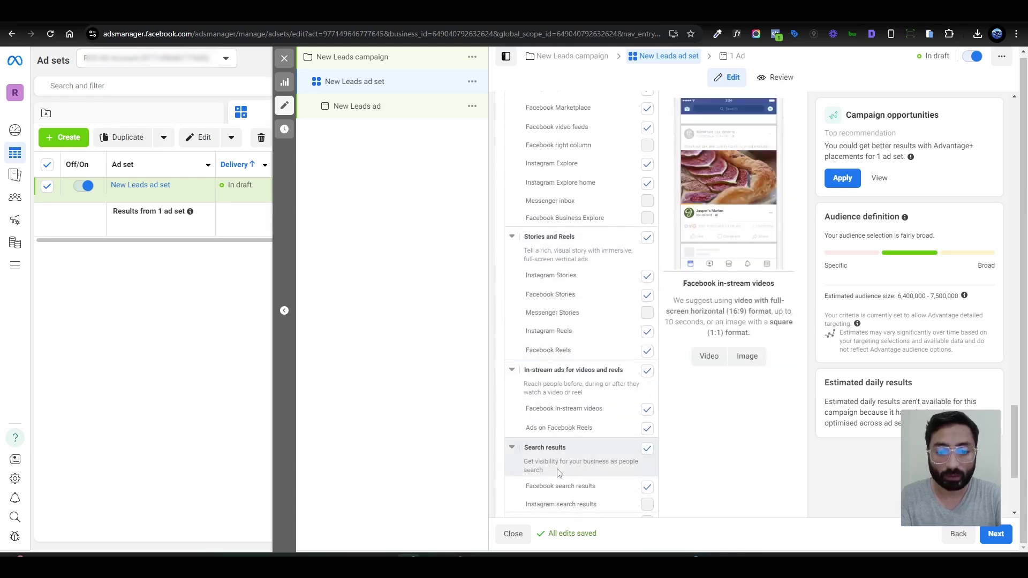
left_click(646, 448)
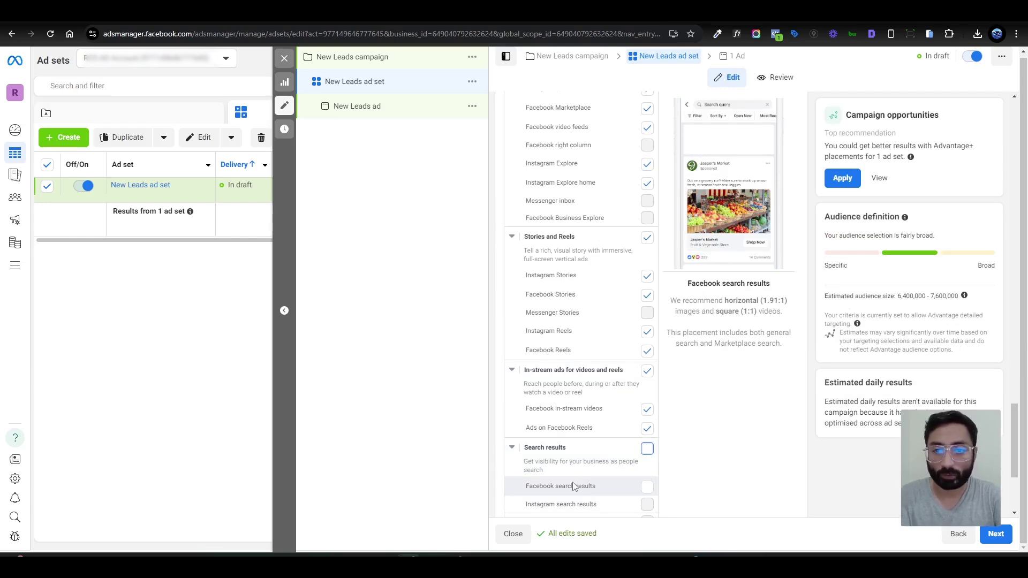
scroll(514, 246, "up", 10)
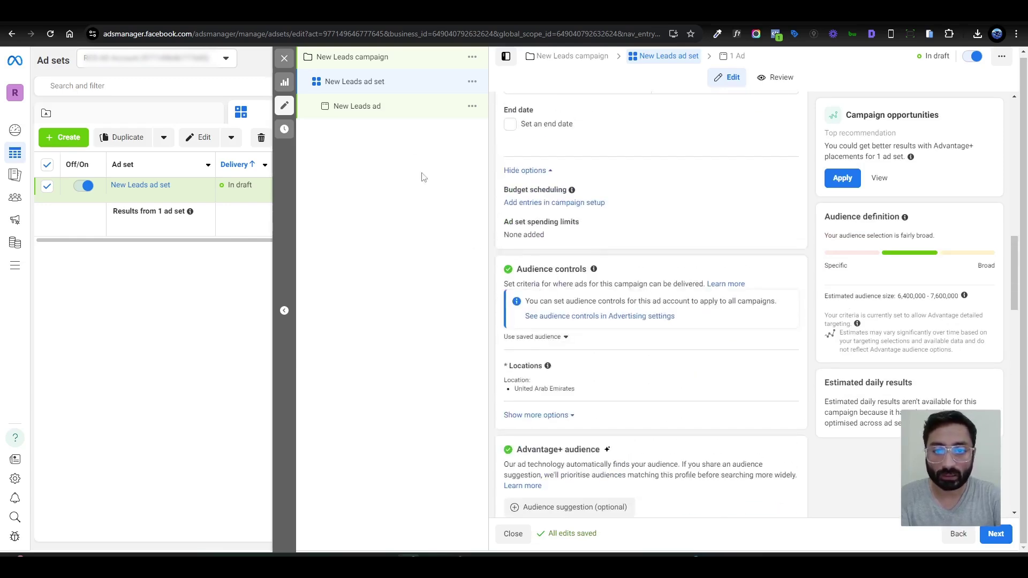
- Return to the New Leads ad and check which placement groups its ad creative media covers
left_click(390, 114)
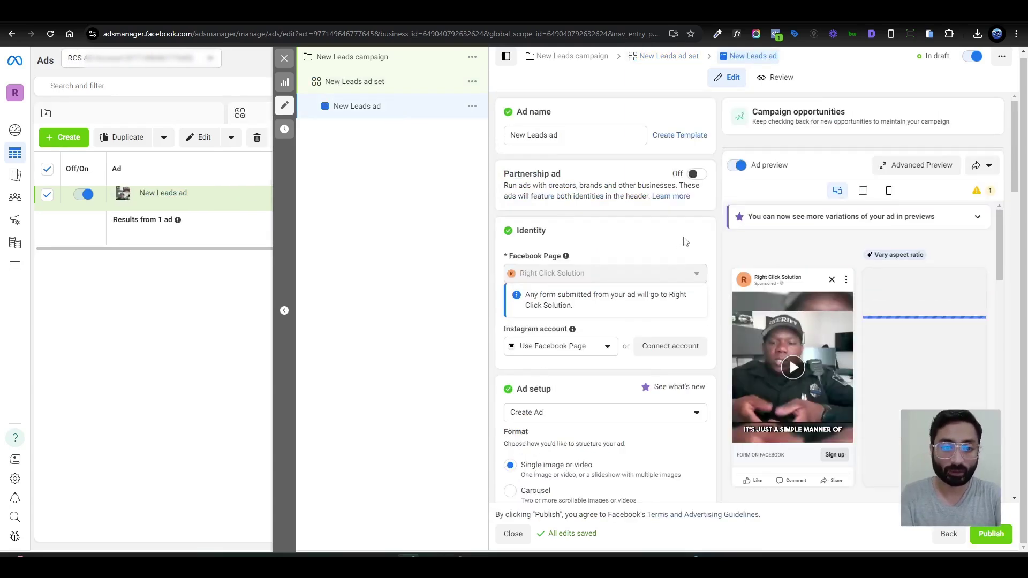
scroll(682, 241, "down", 4)
scroll(686, 242, "down", 5)
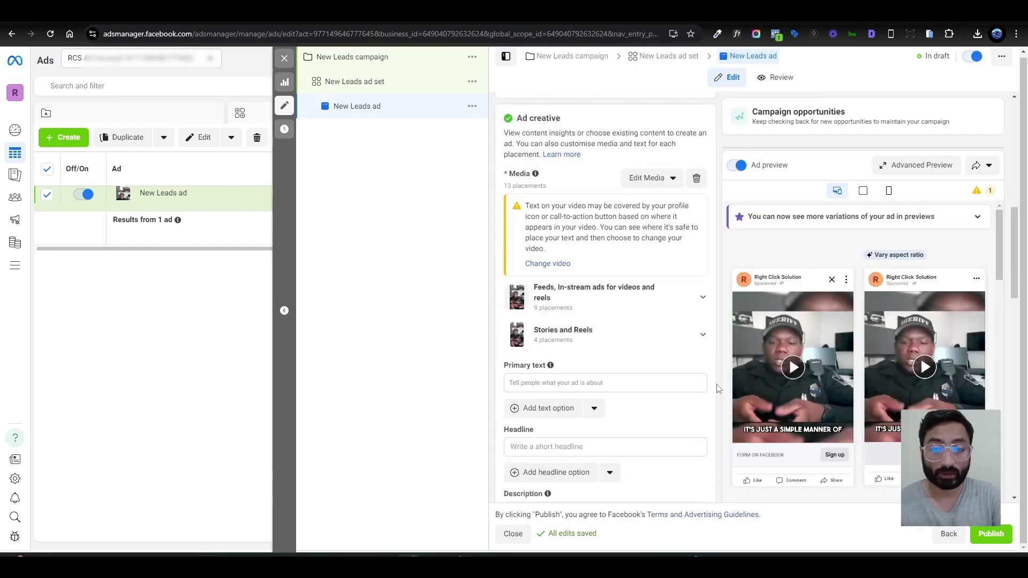
- Switch the thumbnail for the Feeds, In-stream ads for videos and reels placements to Manual and choose the red 911 Operator frame
mouse_move(843, 359)
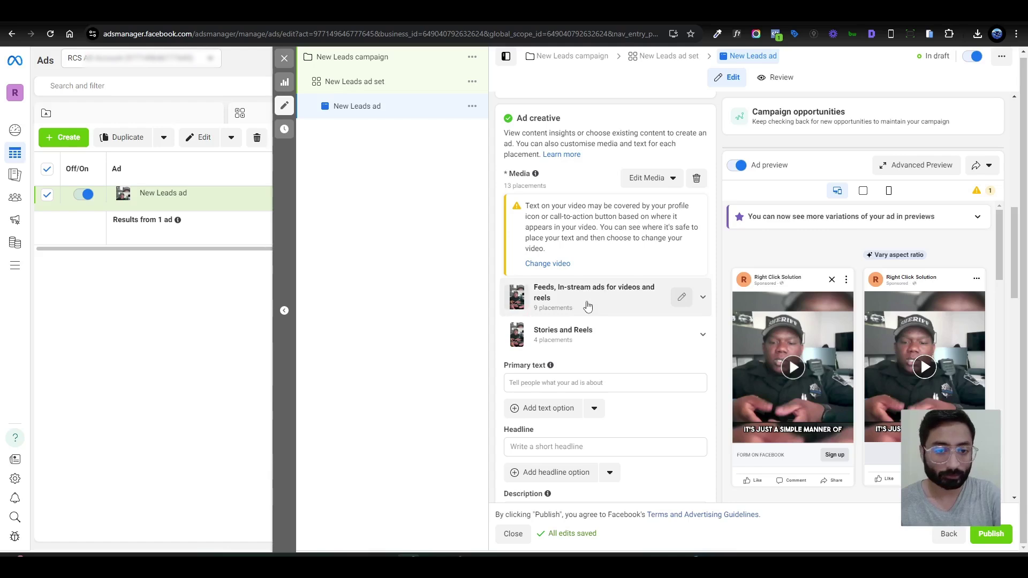
left_click(681, 297)
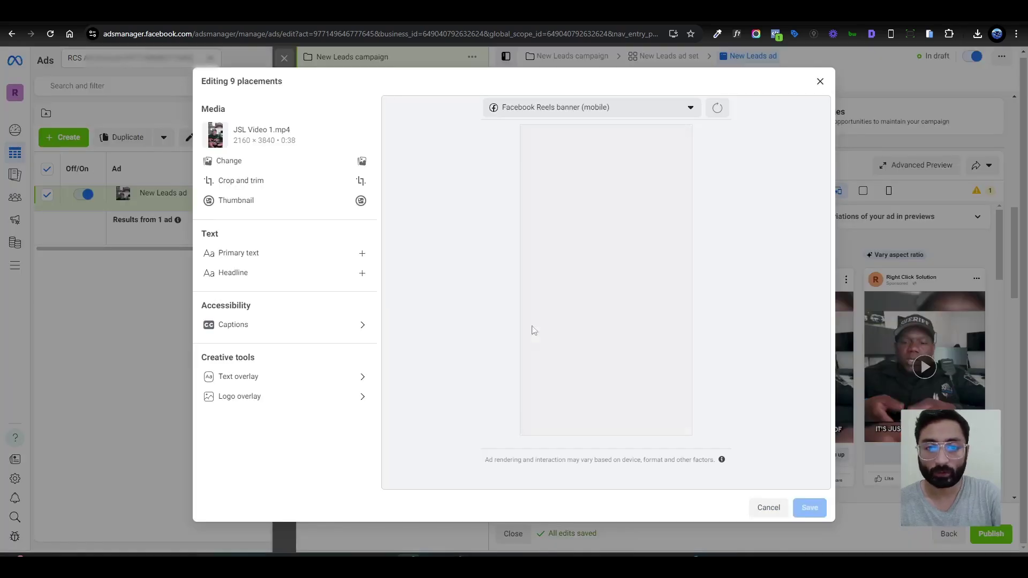
left_click(242, 206)
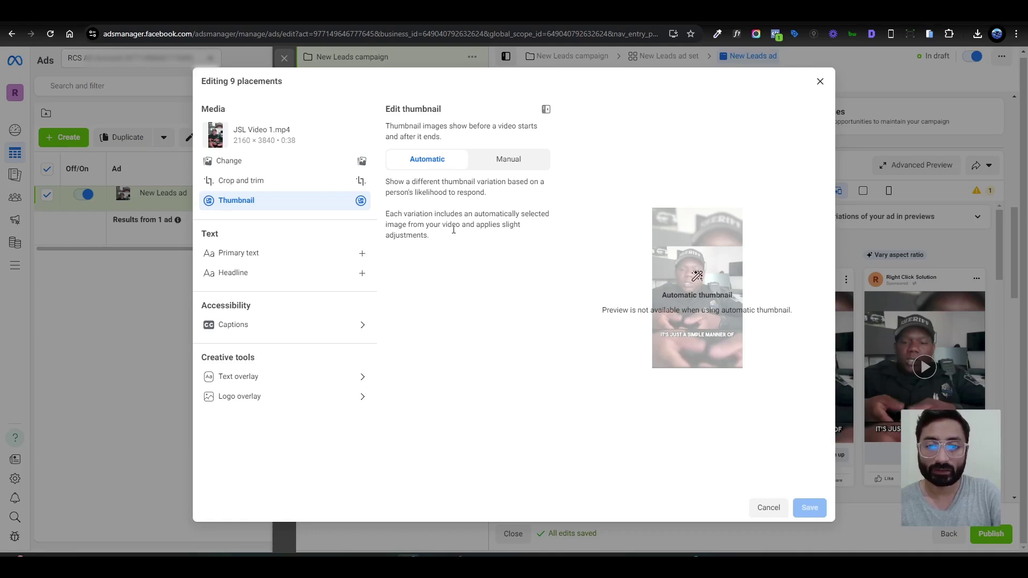
left_click(525, 169)
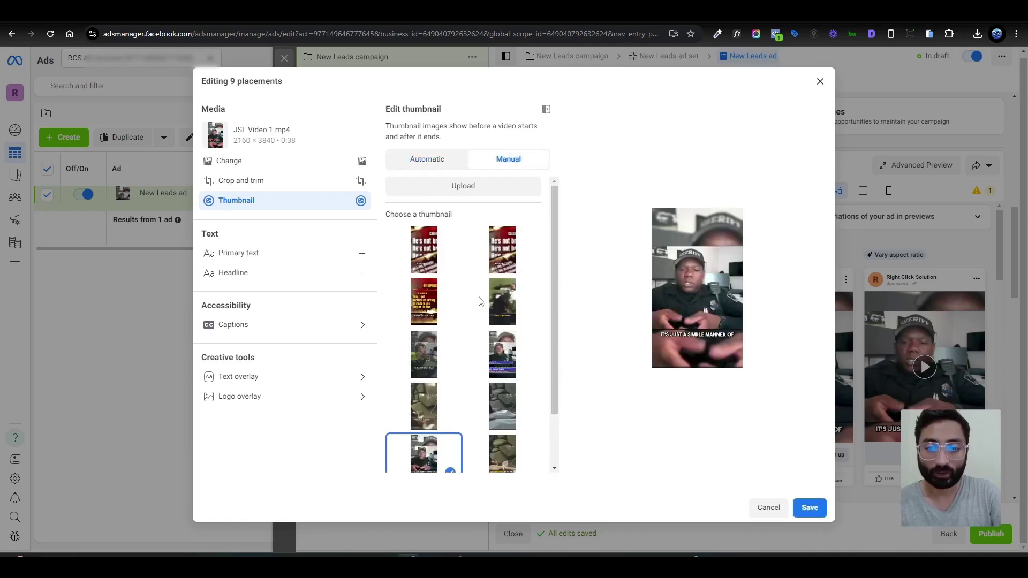
left_click(435, 306)
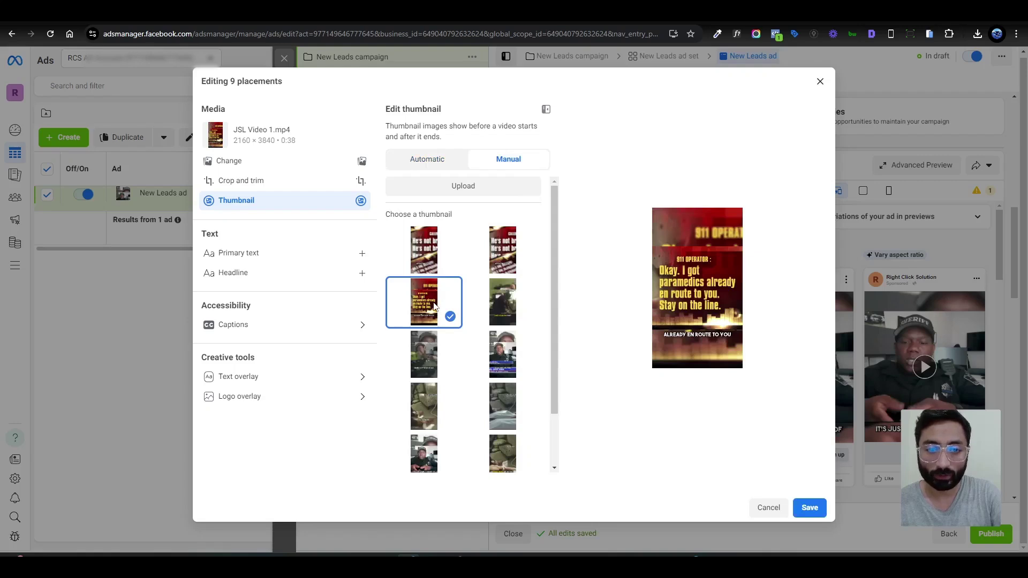
scroll(478, 329, "down", 1)
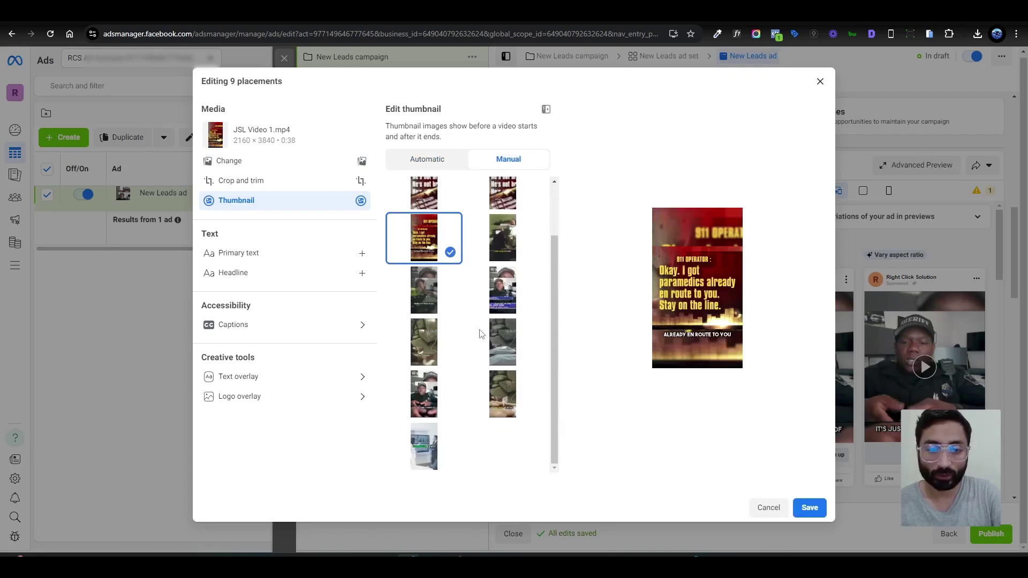
scroll(480, 330, "up", 1)
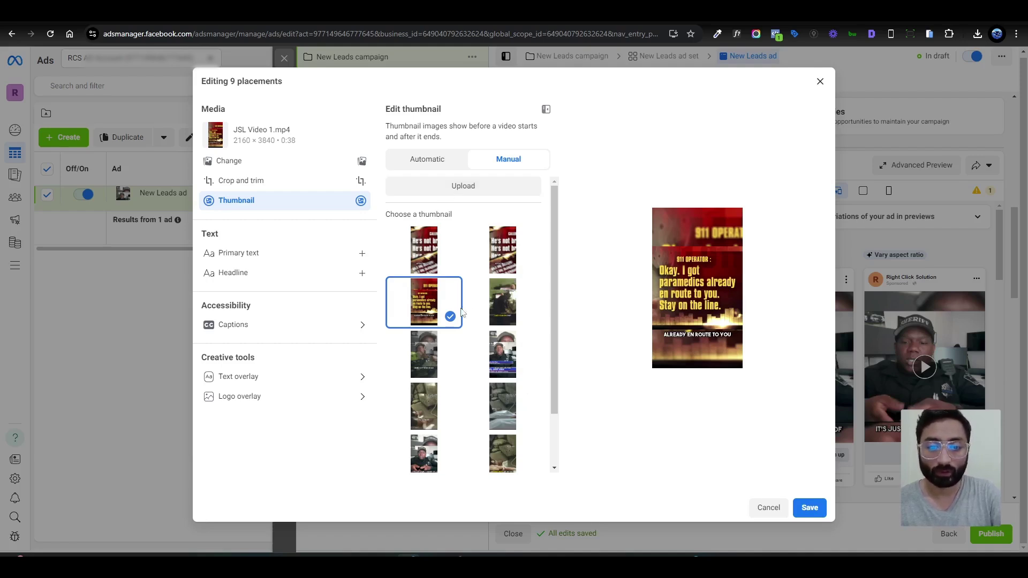
scroll(464, 365, "down", 1)
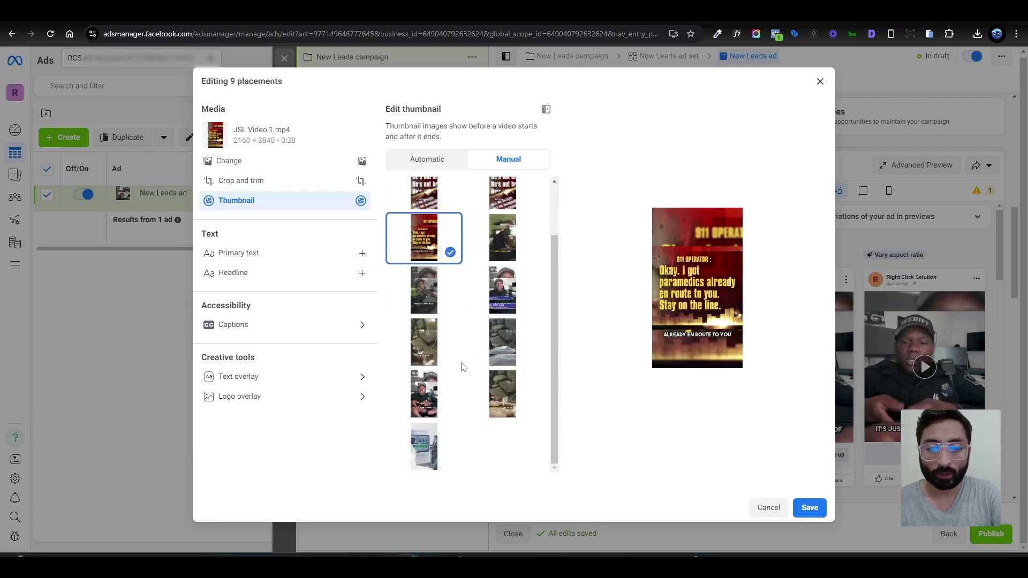
left_click(435, 347)
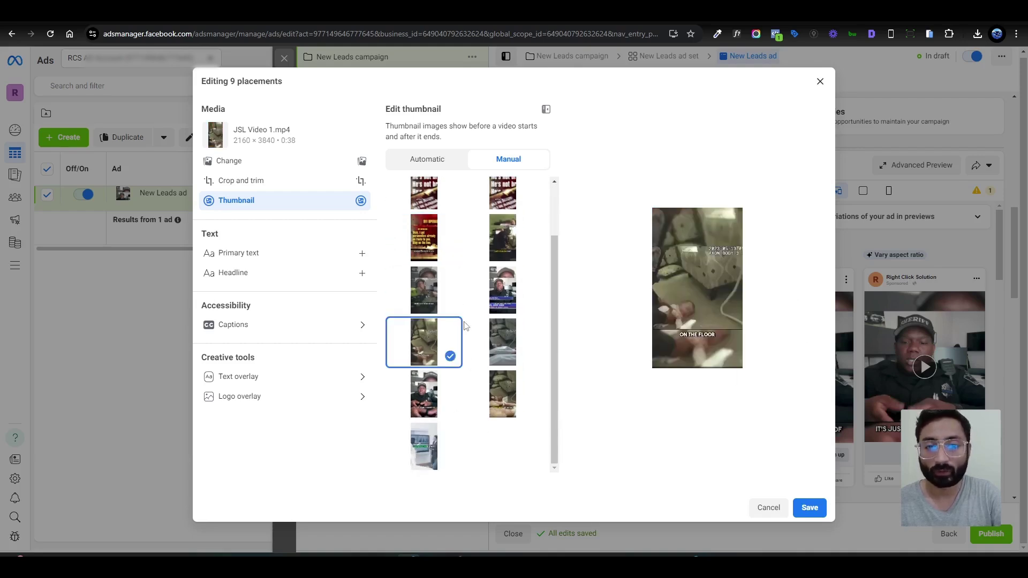
scroll(481, 282, "up", 1)
left_click(423, 312)
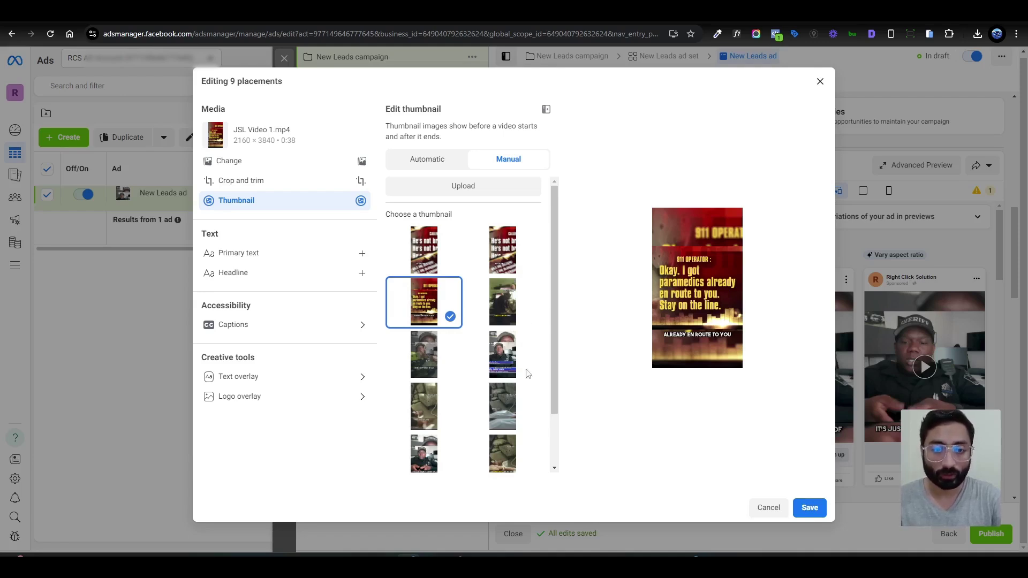
- Save the customised Feeds and in-stream placement media and check the thumbnail across placements in the ad preview
left_click(808, 510)
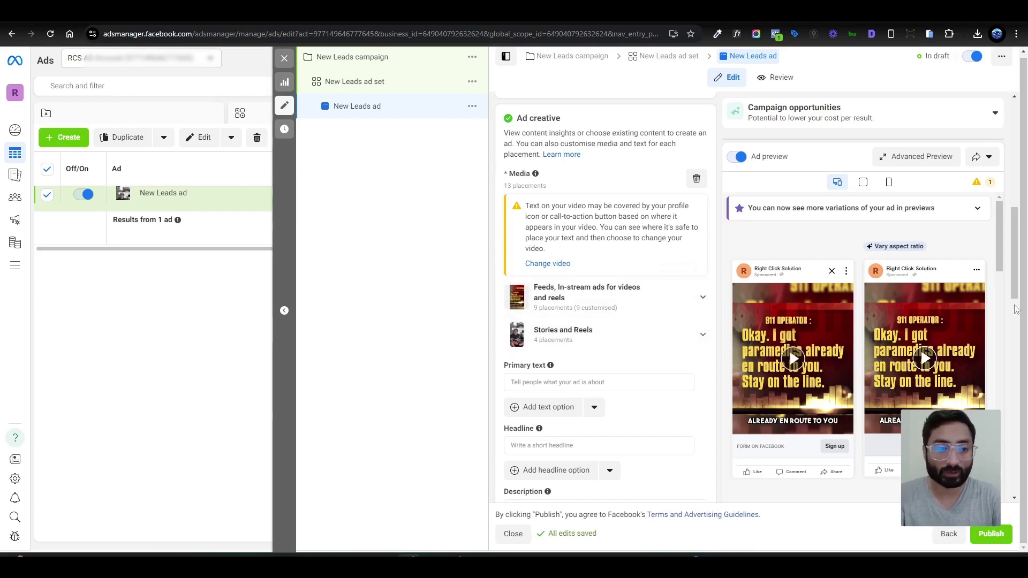
left_click_drag(999, 234, 993, 449)
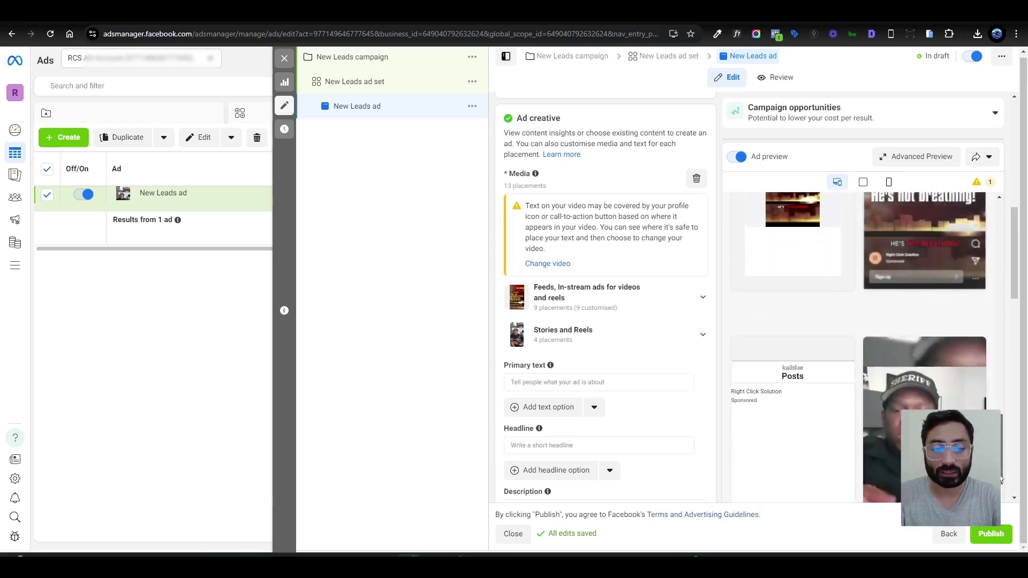
scroll(1002, 447, "down", 2)
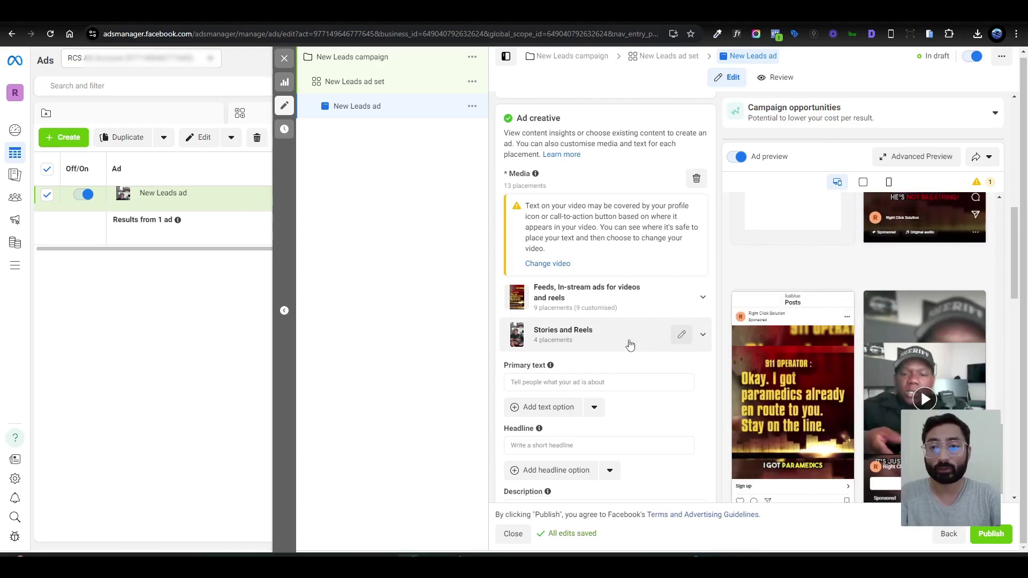
- Switch to Meta's Lead Ads Testing Tool, submit a test lead through the form preview with BLS Courses as the course, and close the form
left_click(110, 16)
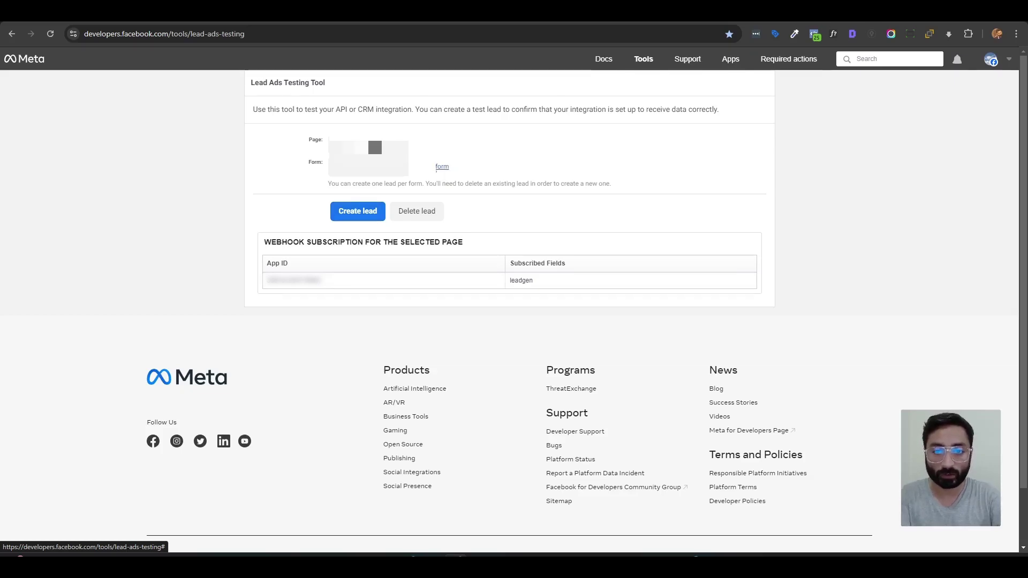
left_click(434, 171)
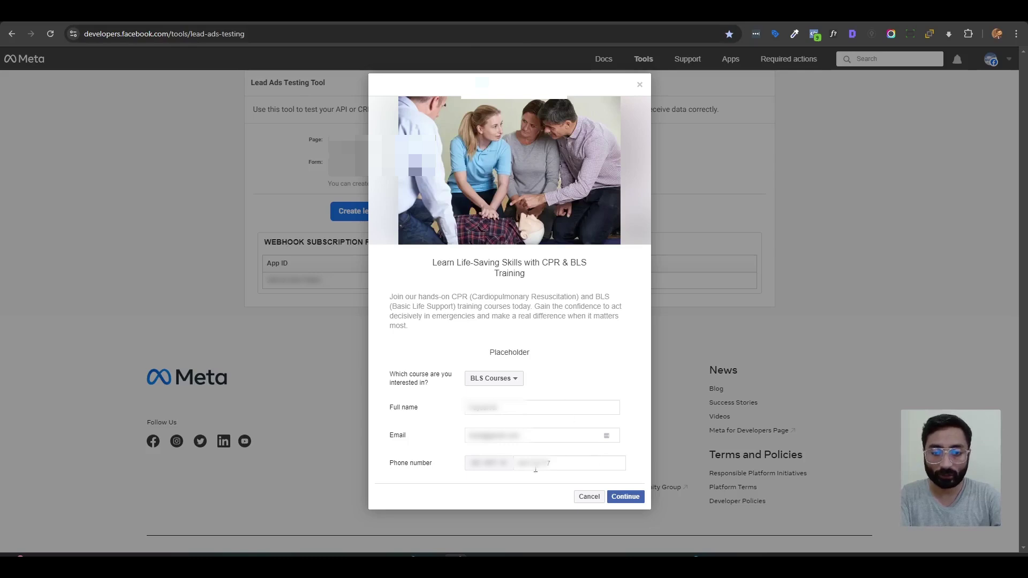
left_click(633, 503)
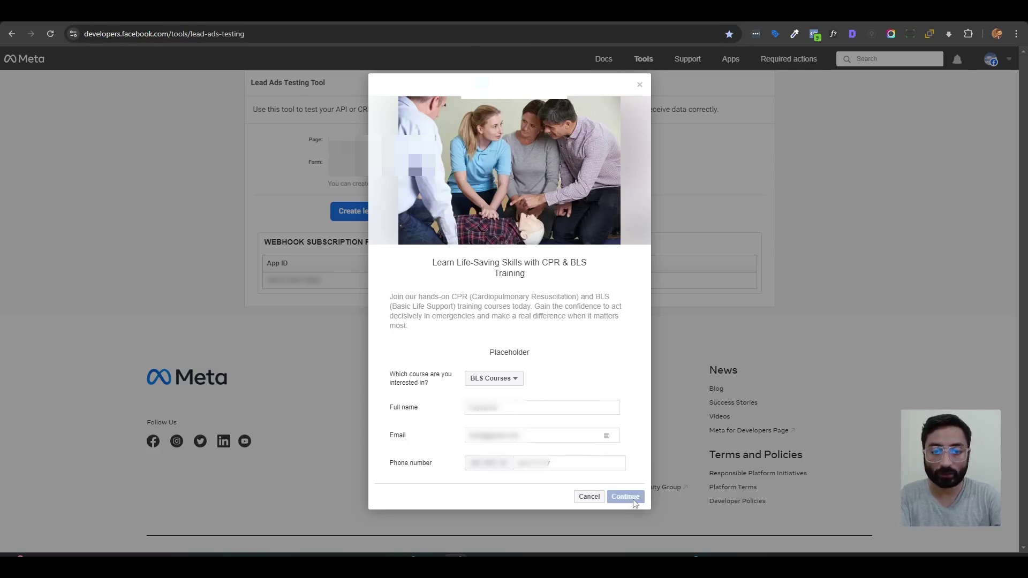
left_click(633, 334)
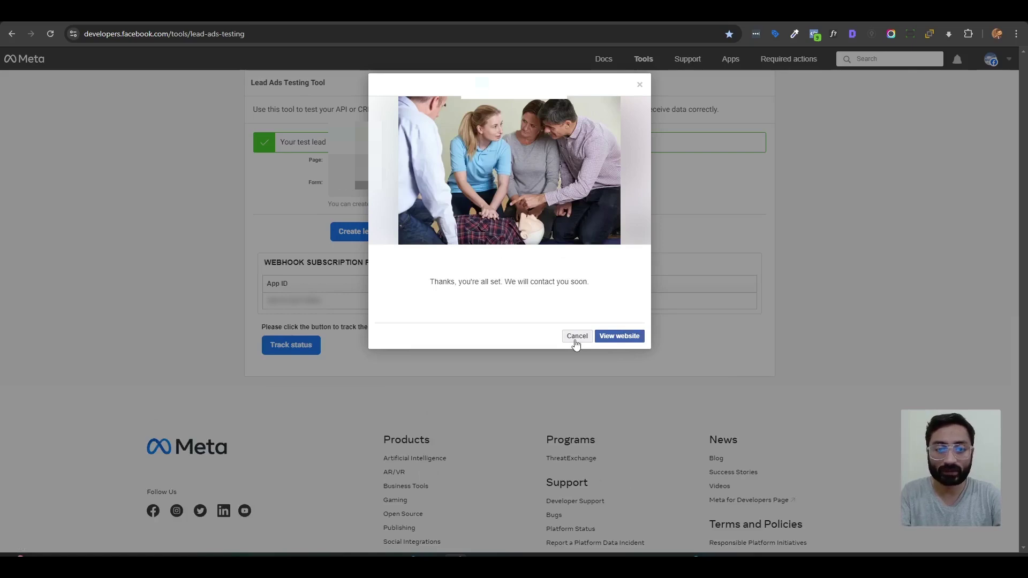
left_click(576, 337)
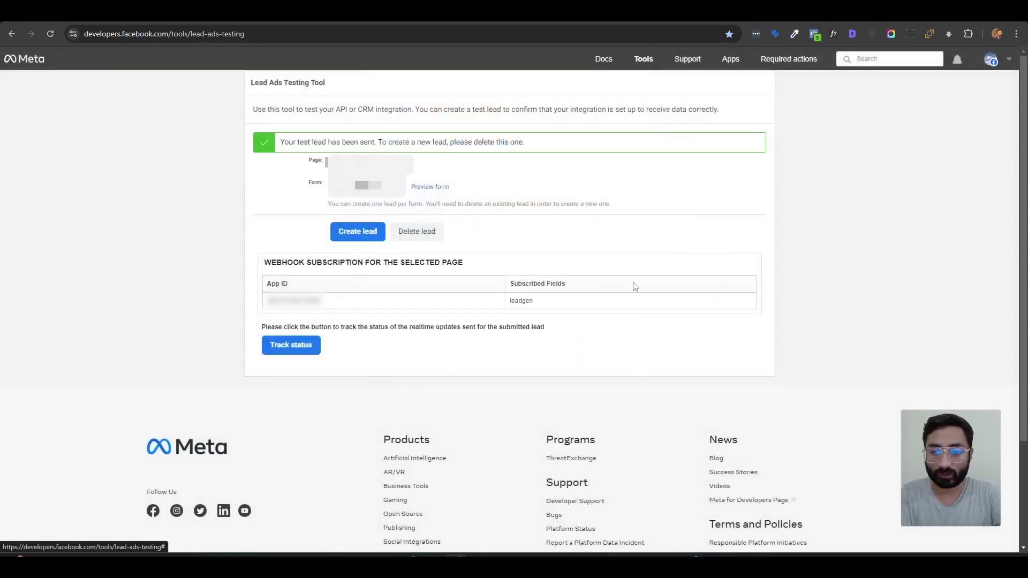
- Track the status of the submitted test lead and examine the status and payload of its realtime update
left_click(273, 349)
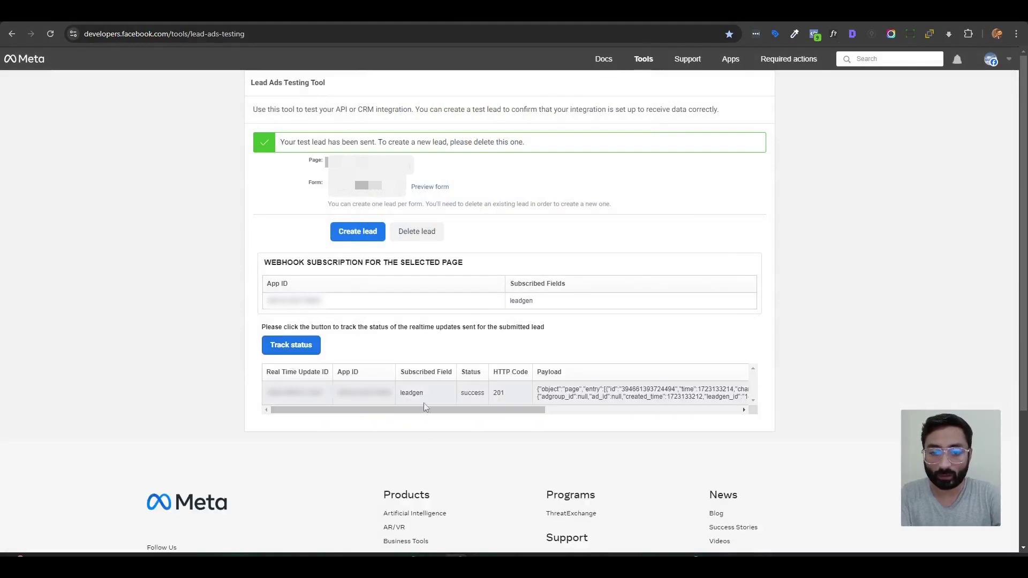
double_click(473, 394)
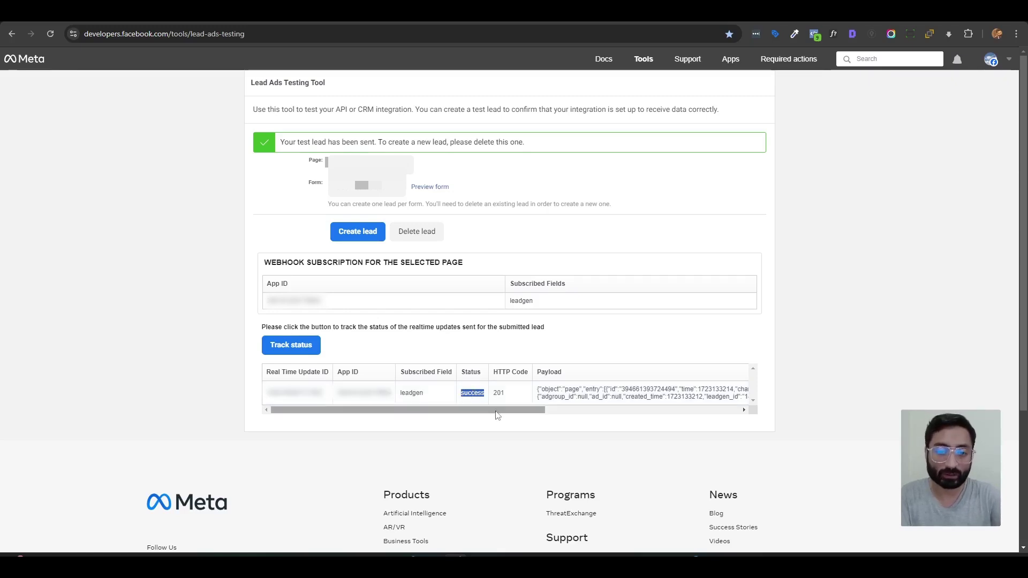
left_click_drag(466, 410, 371, 407)
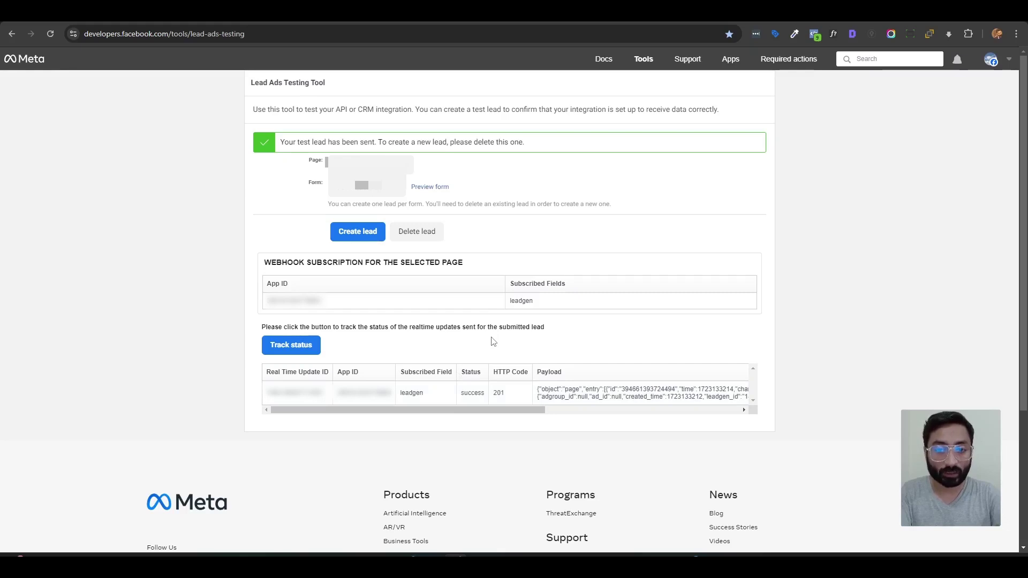
- Delete the submitted test lead and create a new one for the same form
left_click(426, 236)
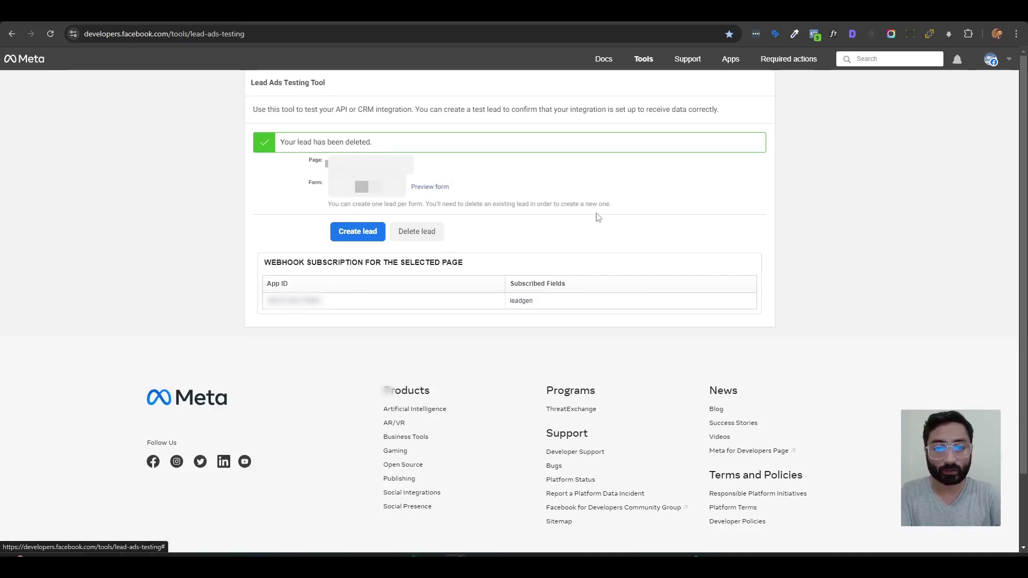
left_click(349, 241)
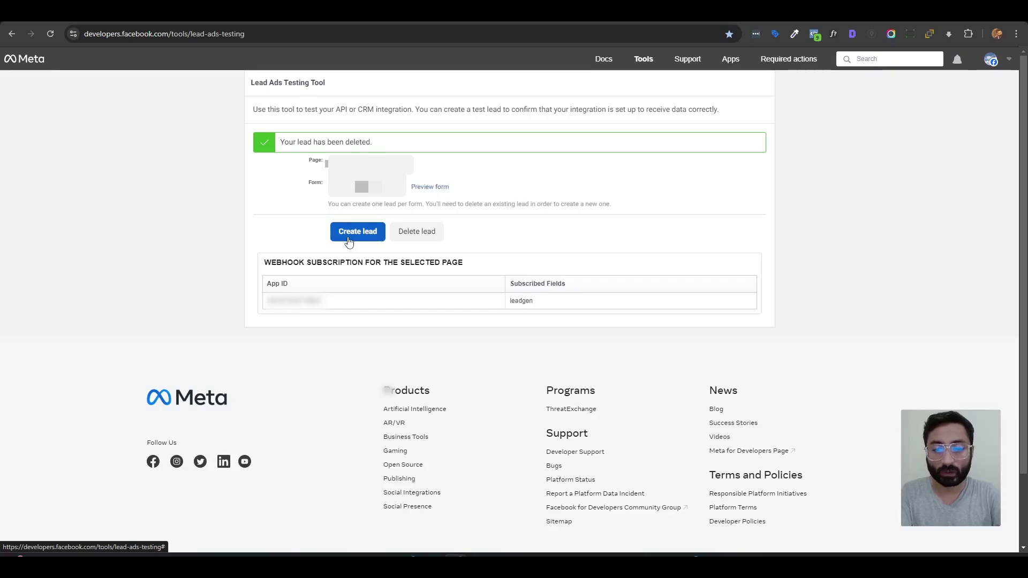